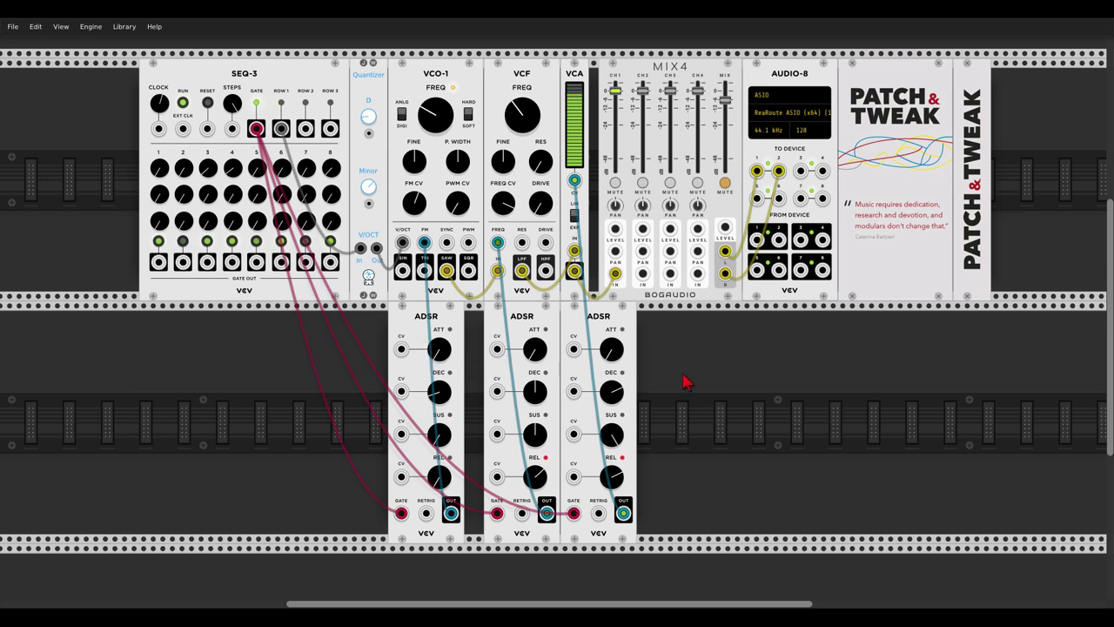
# Unmute the mixer master and set the first ADSR's decay to about 249.15 ms
pyautogui.click(725, 184)
pyautogui.moveTo(439, 391); pyautogui.dragTo(440, 300)
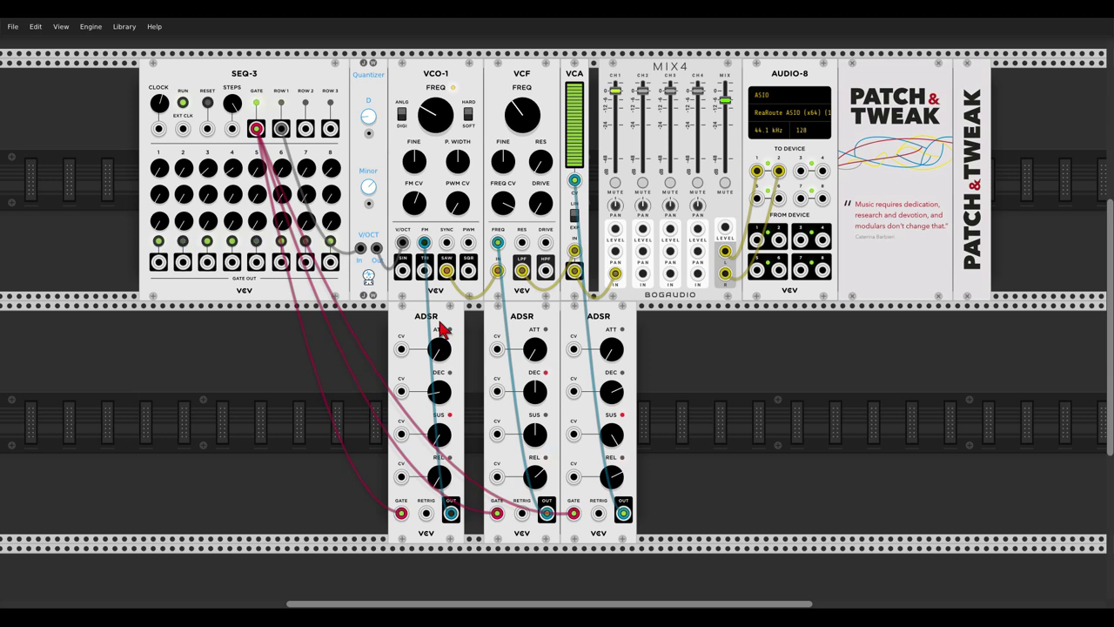
# Mute the master, add a JW Clock, and patch its output into SEQ-3's external clock
pyautogui.click(725, 182)
pyautogui.rightClick(119, 193)
pyautogui.write('jw')
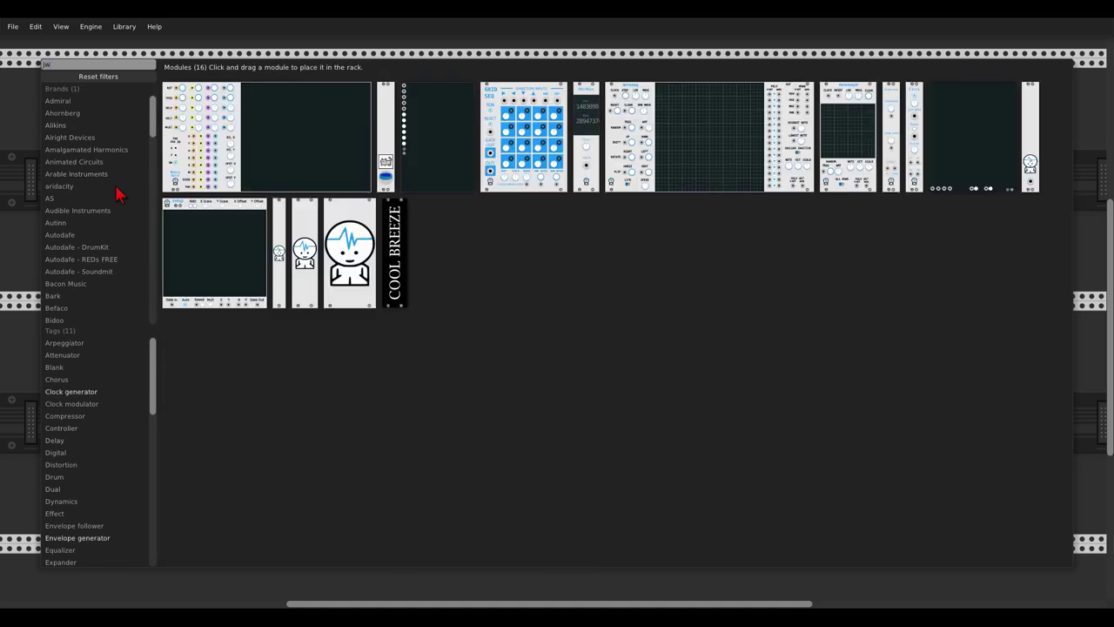
pyautogui.click(911, 109)
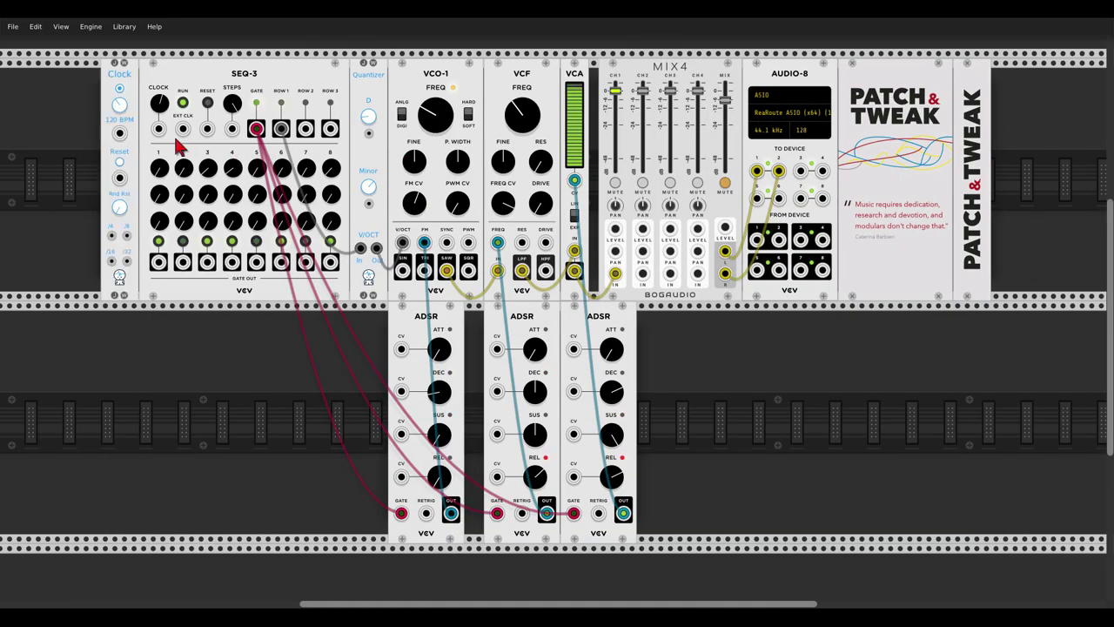
pyautogui.moveTo(122, 137); pyautogui.dragTo(183, 129)
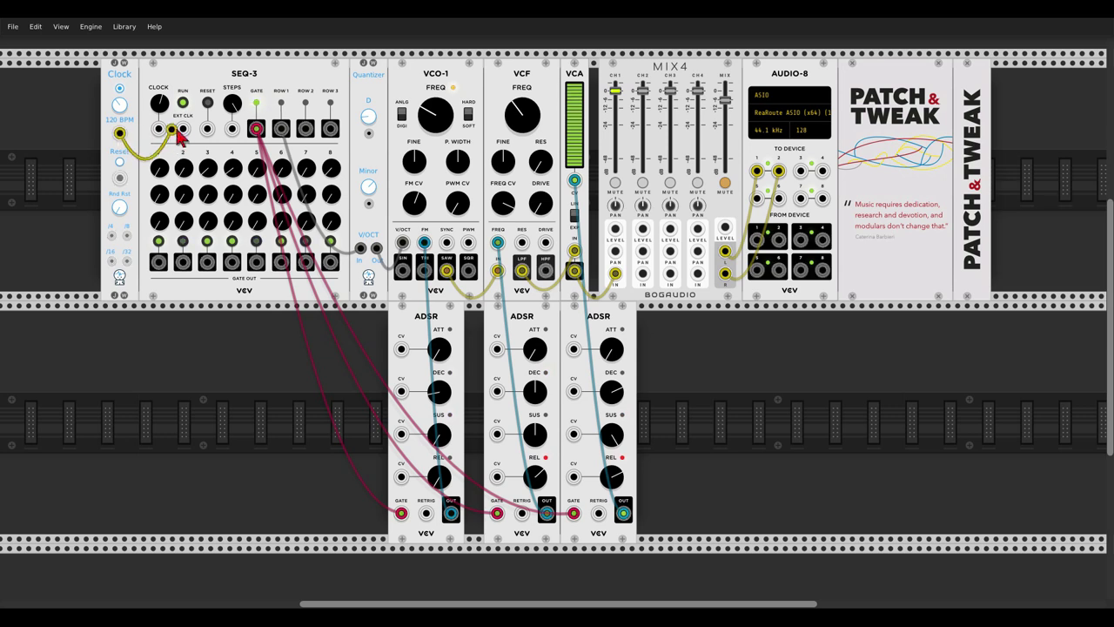
# Raise the clock tempo to 345 BPM while listening, then mute the master again
pyautogui.click(726, 187)
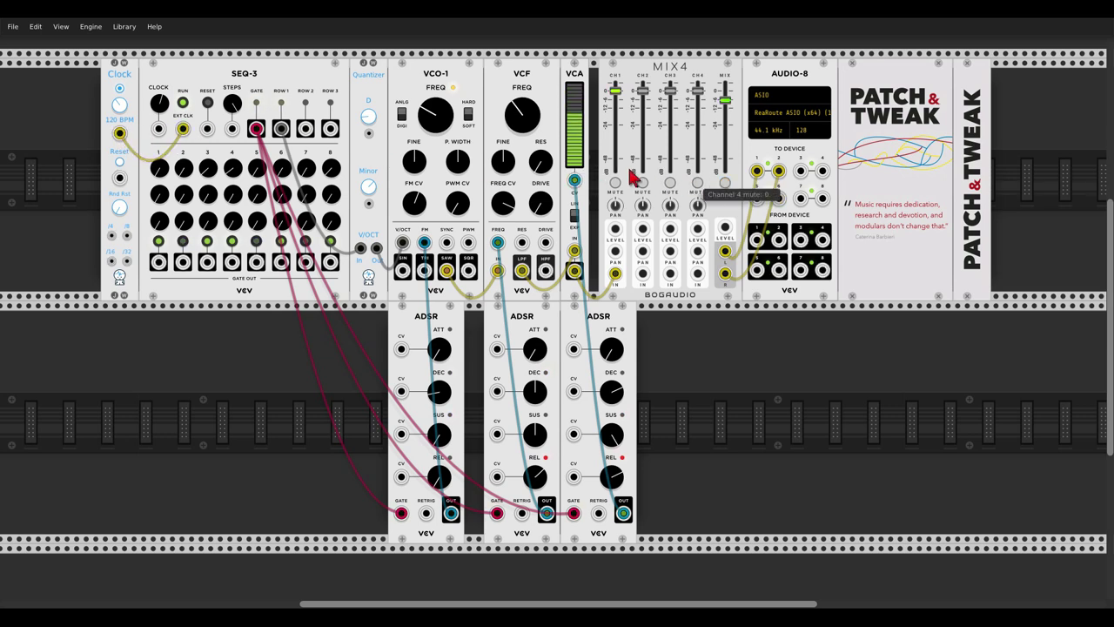
pyautogui.moveTo(119, 105); pyautogui.dragTo(119, 69)
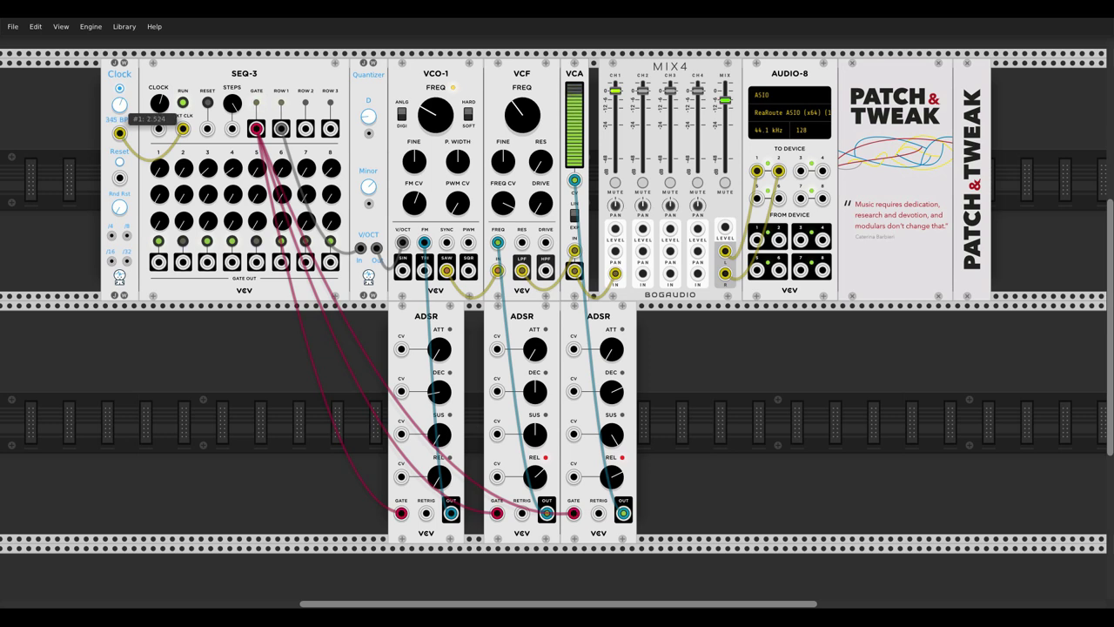
pyautogui.click(726, 185)
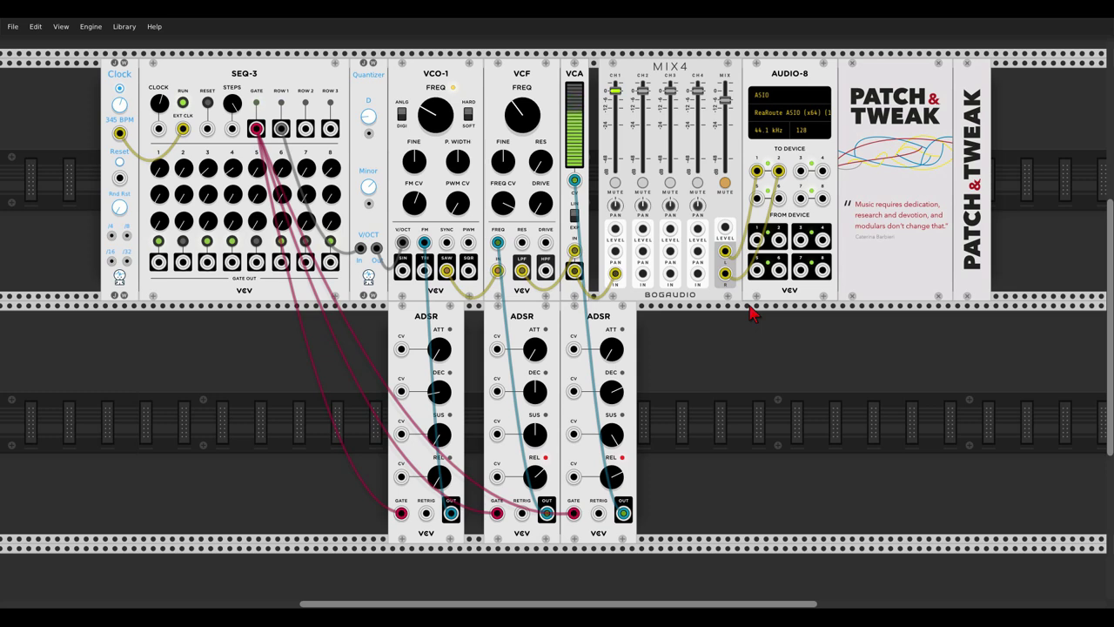
# Place an SS-2 module beside SEQ-3 and nudge the JW Clock up against SEQ-3
pyautogui.rightClick(317, 389)
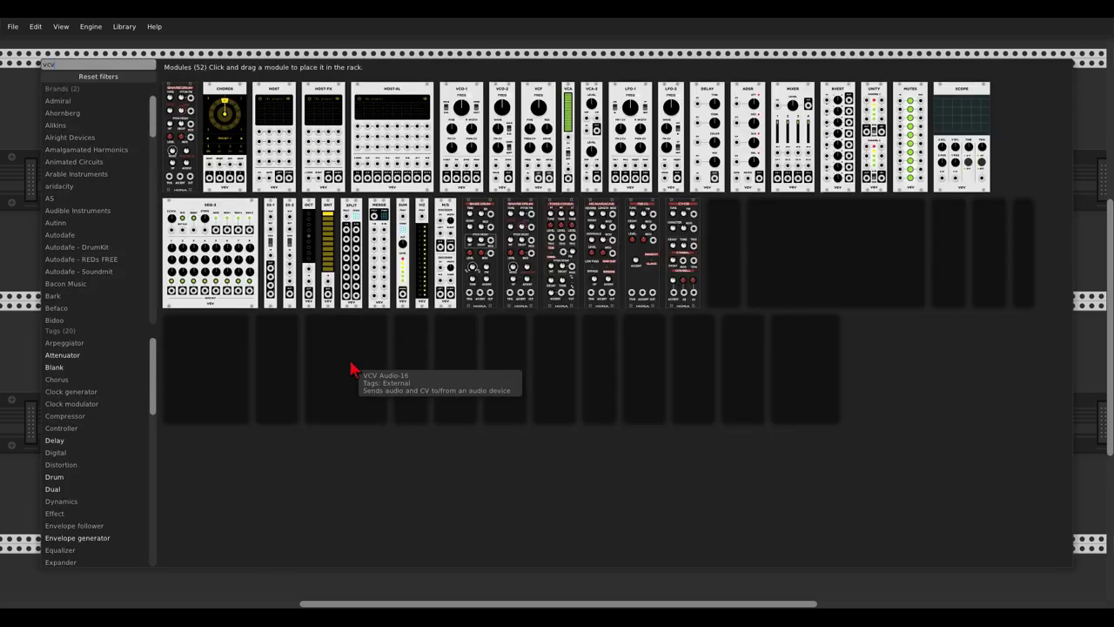
pyautogui.moveTo(287, 224); pyautogui.dragTo(344, 140)
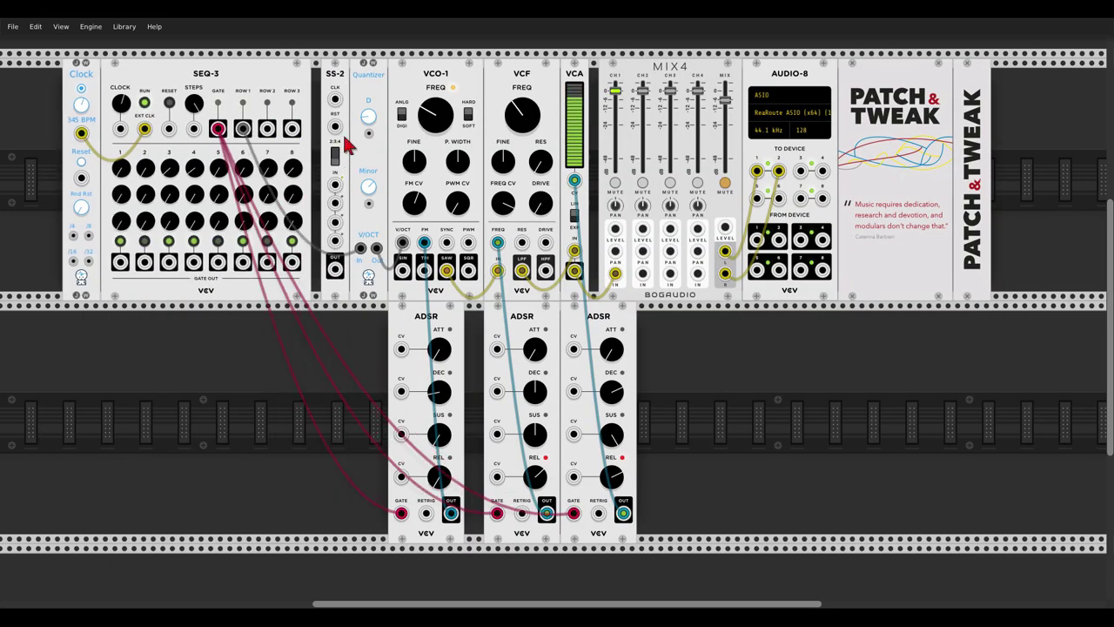
pyautogui.moveTo(87, 68); pyautogui.dragTo(95, 72)
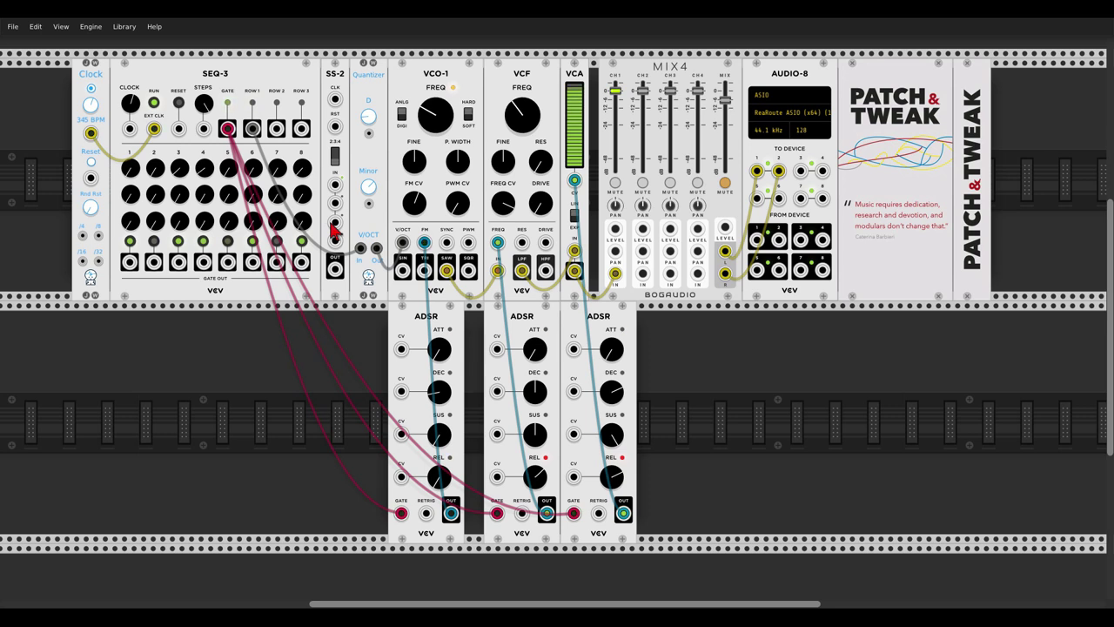
# Repatch the quantizer's pitch cable from SEQ-3 ROW 2 to ROW 3, with the master briefly unmuted
pyautogui.click(727, 184)
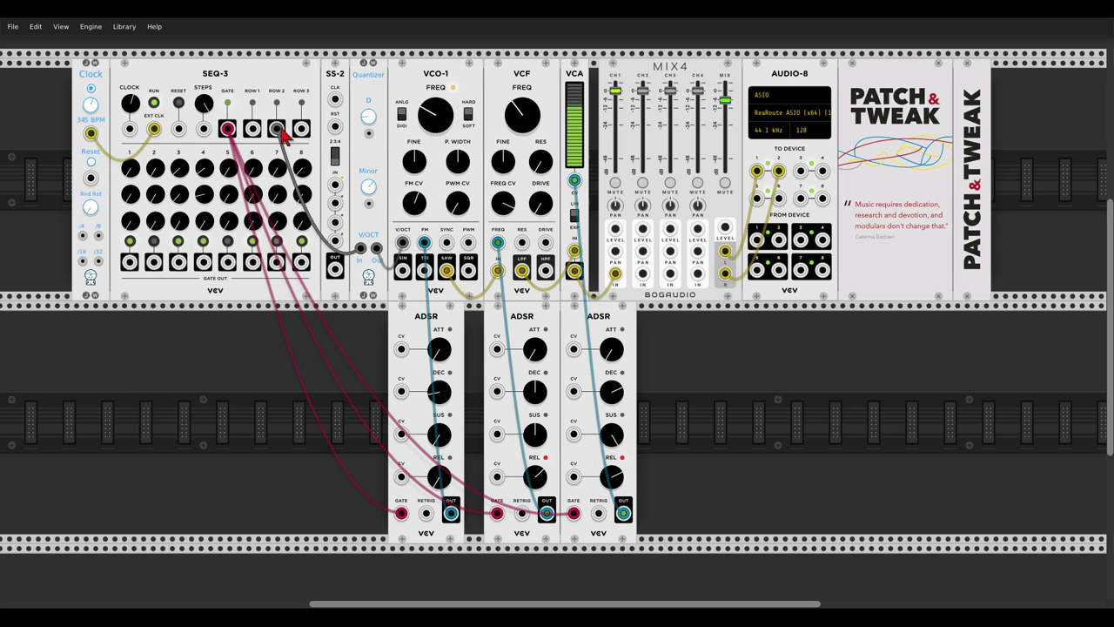
pyautogui.moveTo(277, 129); pyautogui.dragTo(301, 129)
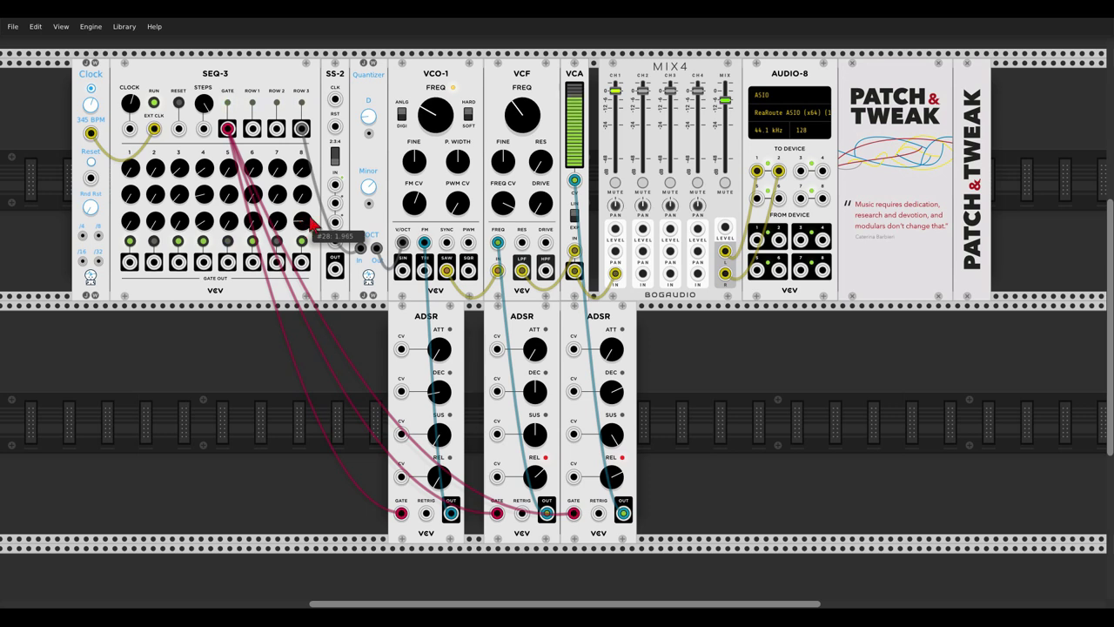
pyautogui.click(725, 184)
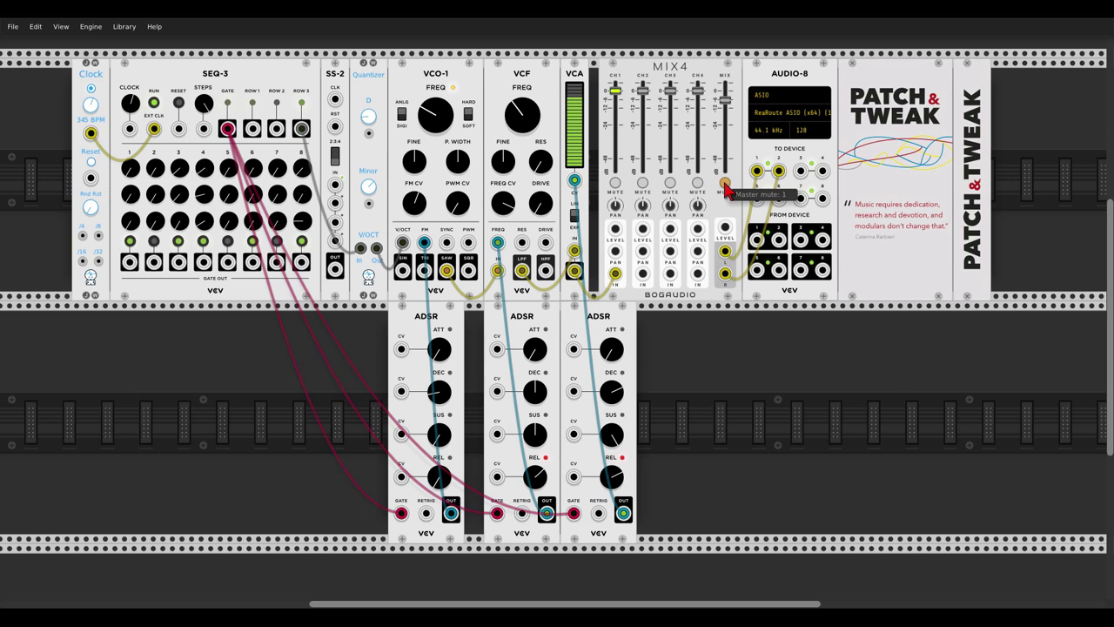
# Remove the ROW 3 cable and patch SEQ-3 ROW 1, 2 and 3 into the SS-2 inputs
pyautogui.moveTo(359, 248); pyautogui.dragTo(329, 172)
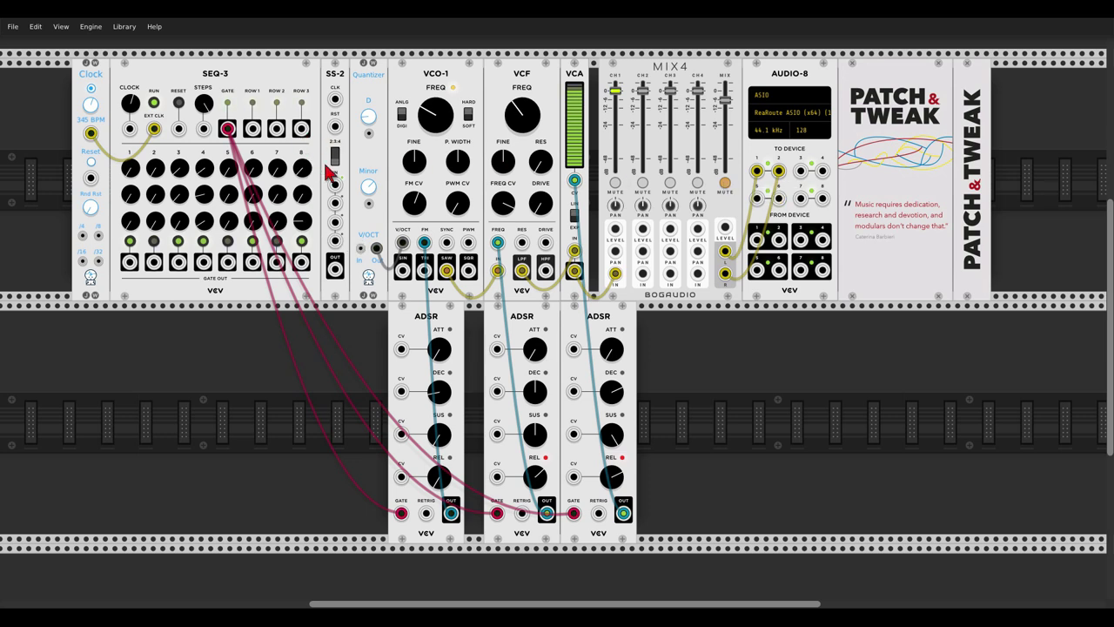
pyautogui.moveTo(252, 128)
pyautogui.mouseDown()
pyautogui.moveTo(336, 186)
pyautogui.moveTo(251, 129)
pyautogui.mouseUp()
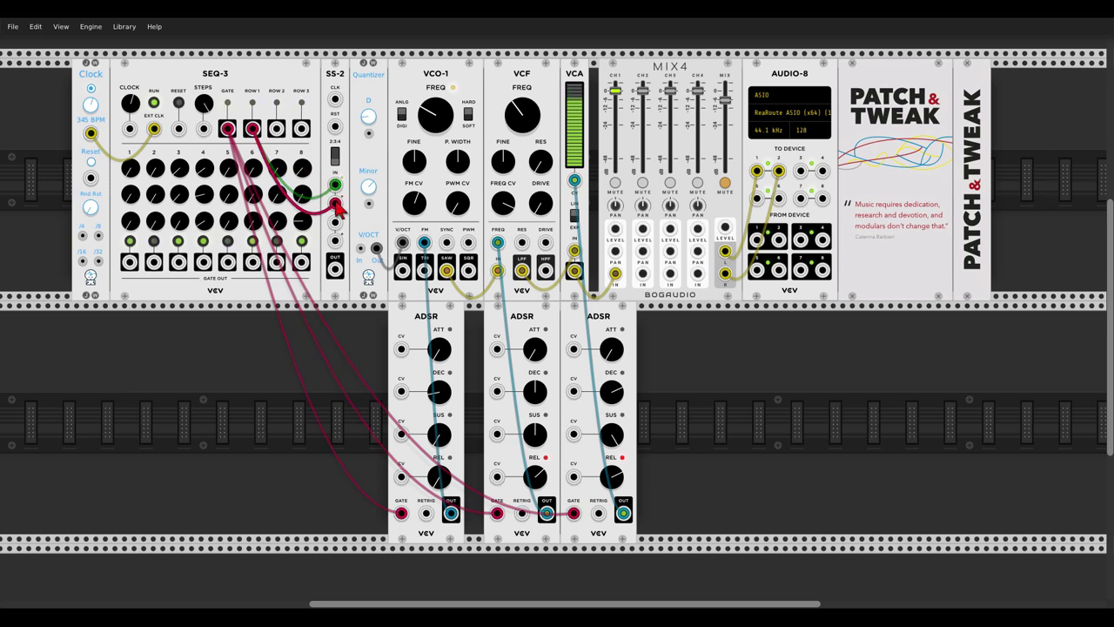
pyautogui.moveTo(276, 128); pyautogui.dragTo(332, 215)
pyautogui.moveTo(301, 129); pyautogui.dragTo(335, 241)
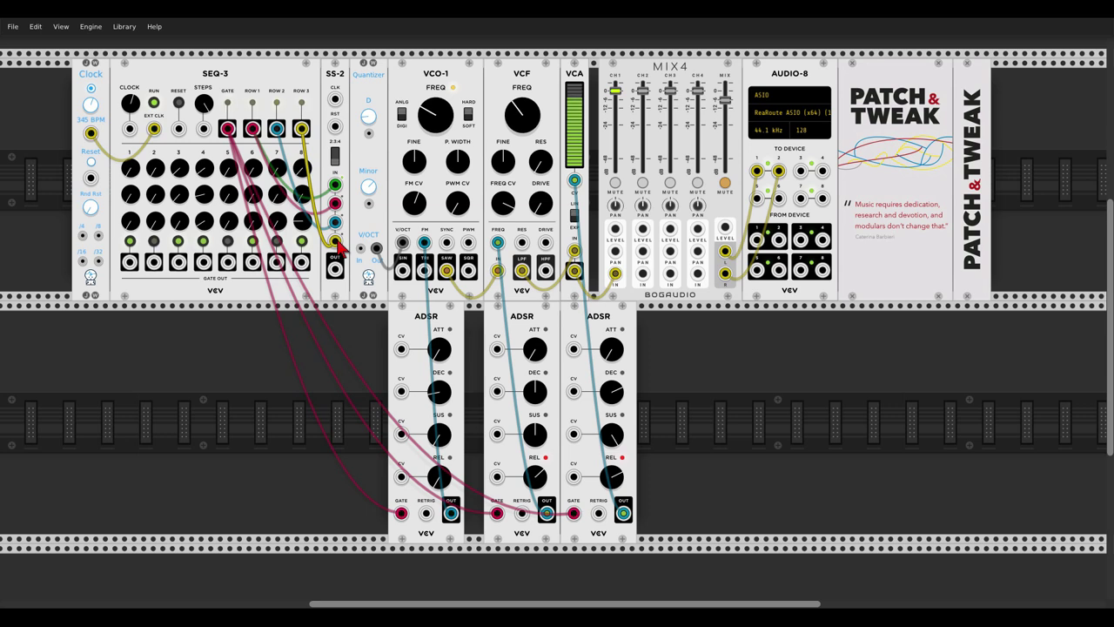
# Send SS-2 OUT to the quantizer, clock SS-2 from the clock's /8 output, and unmute the master
pyautogui.moveTo(334, 268); pyautogui.dragTo(361, 250)
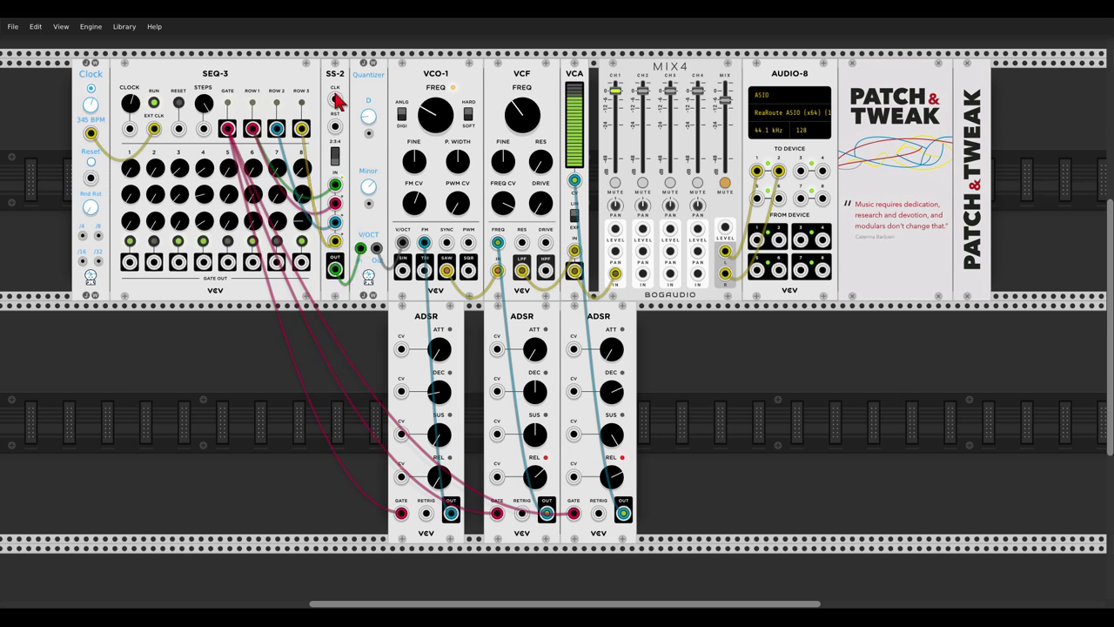
pyautogui.moveTo(335, 100); pyautogui.dragTo(98, 235)
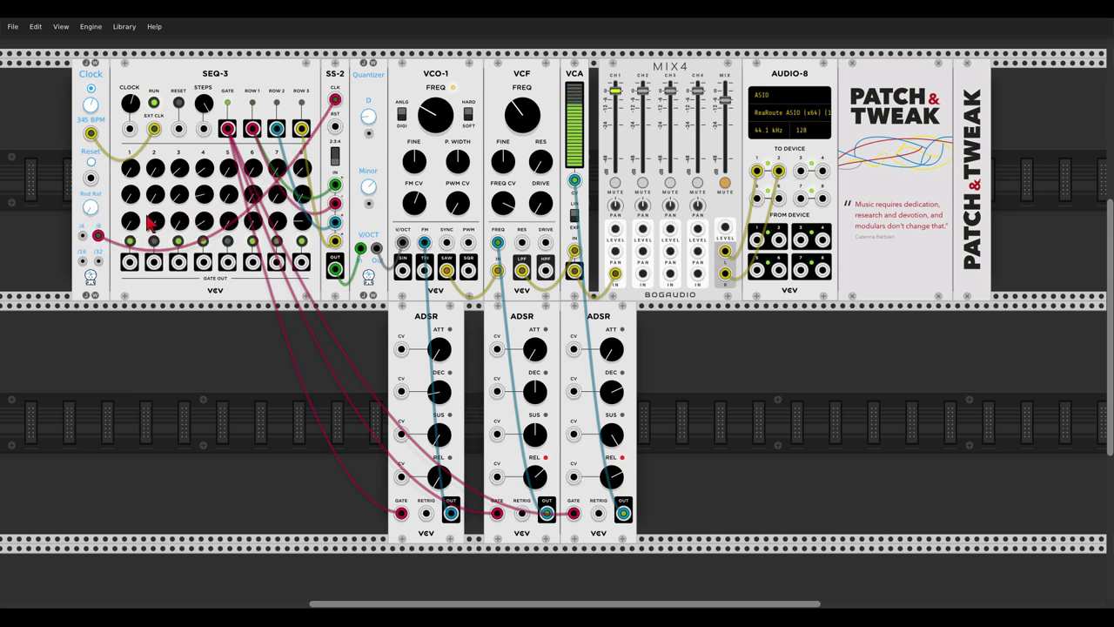
pyautogui.click(725, 184)
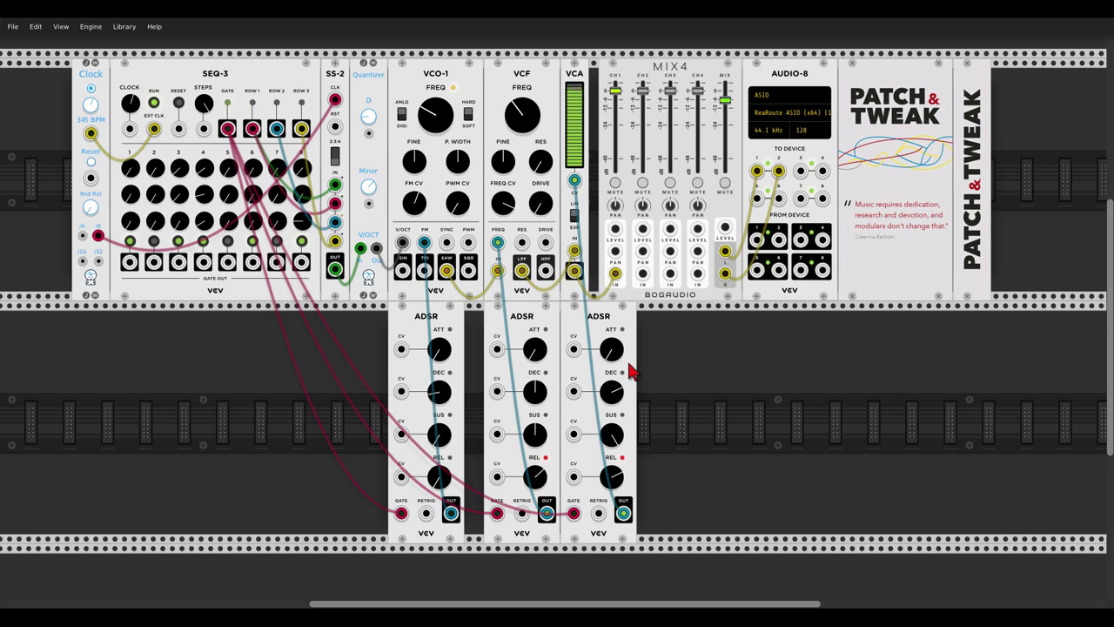
# Place a Bogaudio S&H beside the third ADSR and switch its Normal voltage range option
pyautogui.rightClick(677, 398)
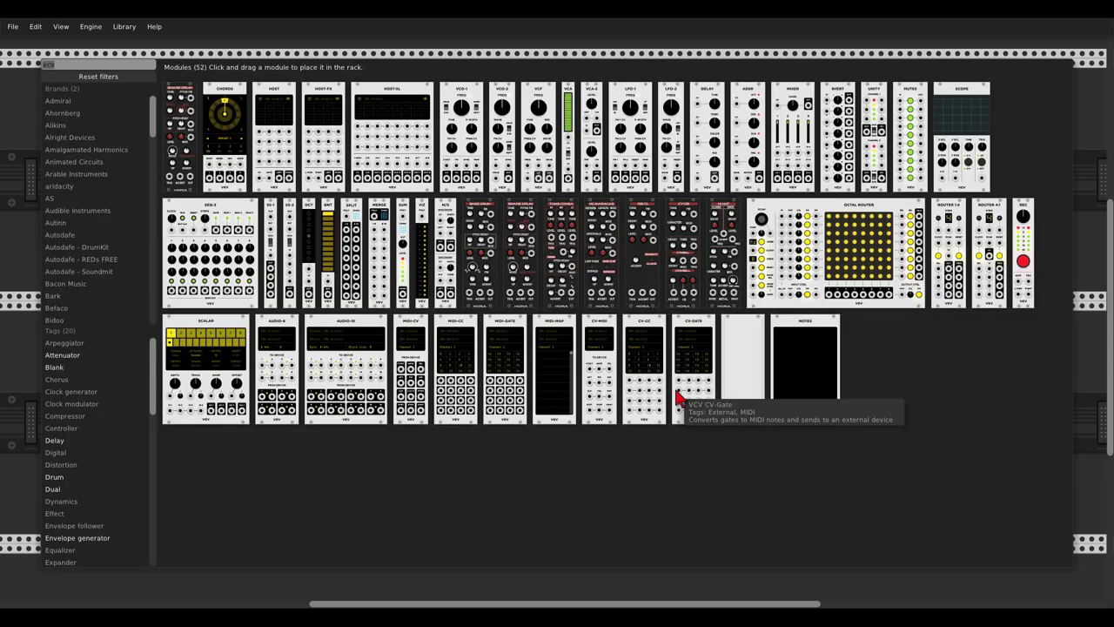
pyautogui.write('sample')
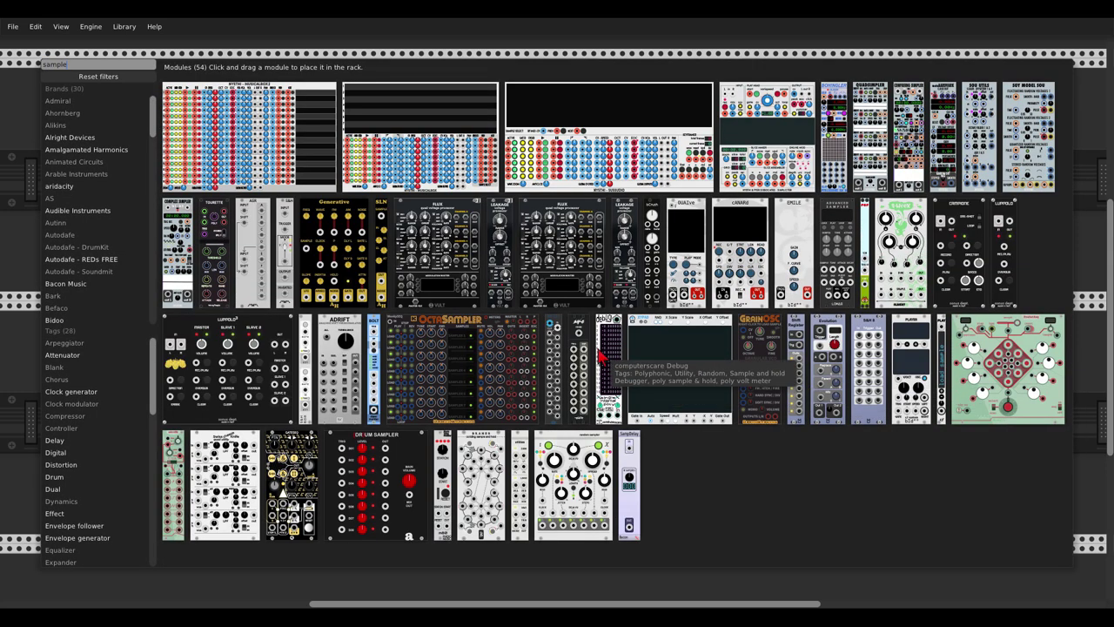
pyautogui.click(300, 339)
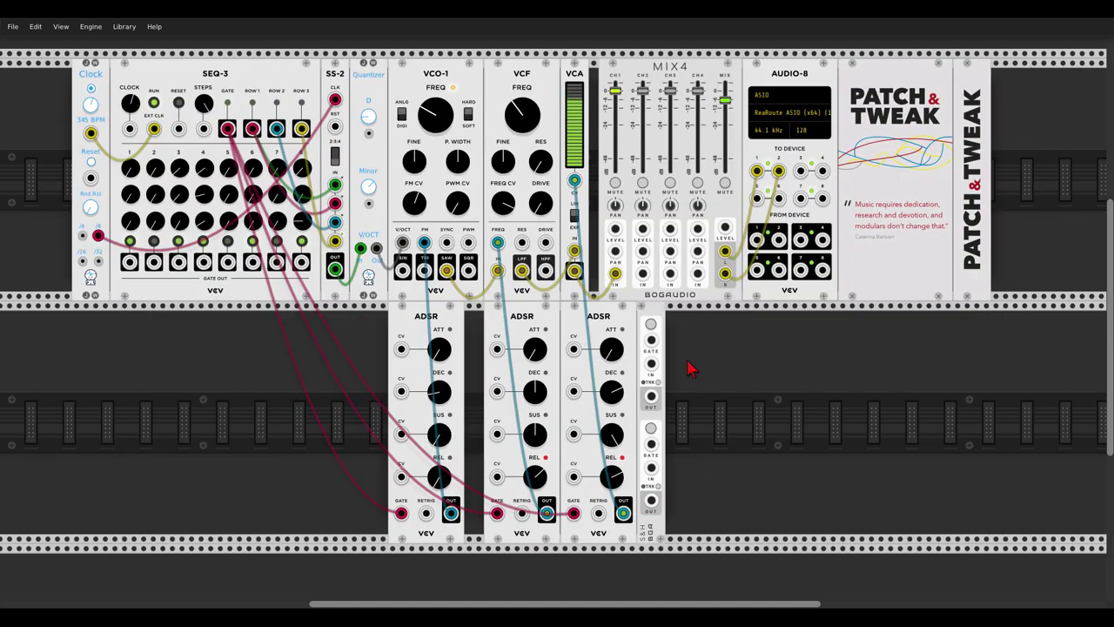
pyautogui.rightClick(654, 320)
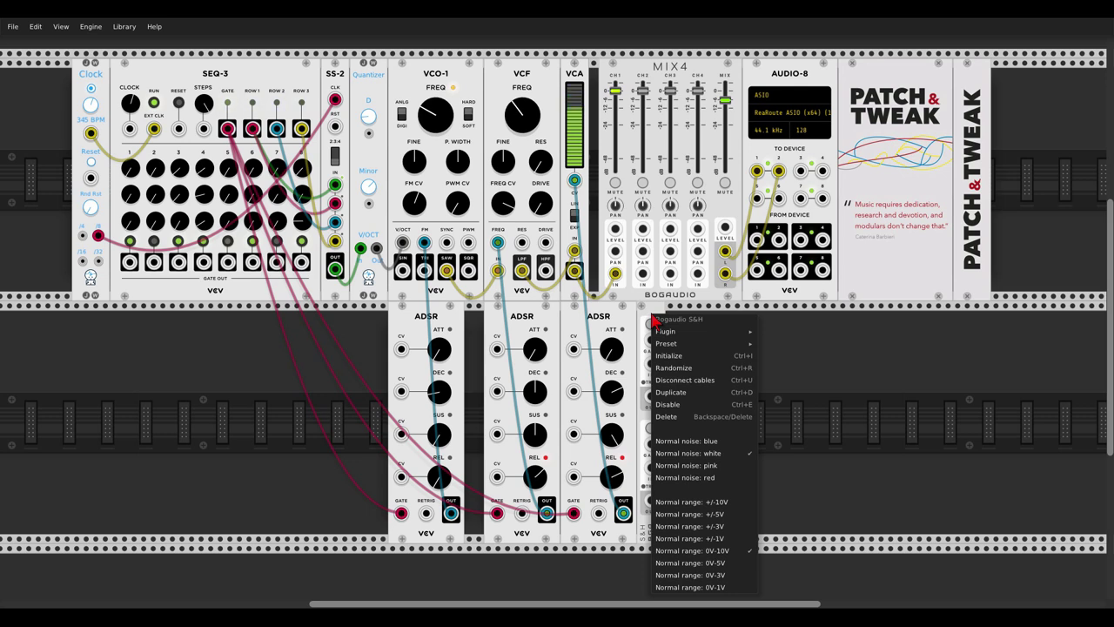
pyautogui.click(717, 526)
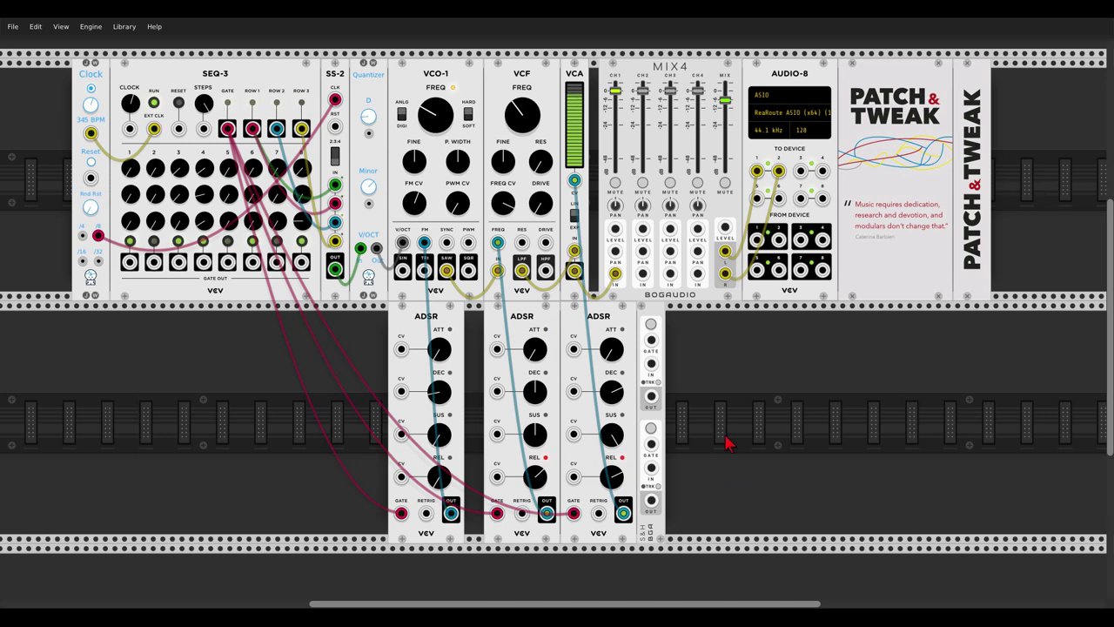
# Add a Bogaudio Bool module to the rack
pyautogui.rightClick(726, 442)
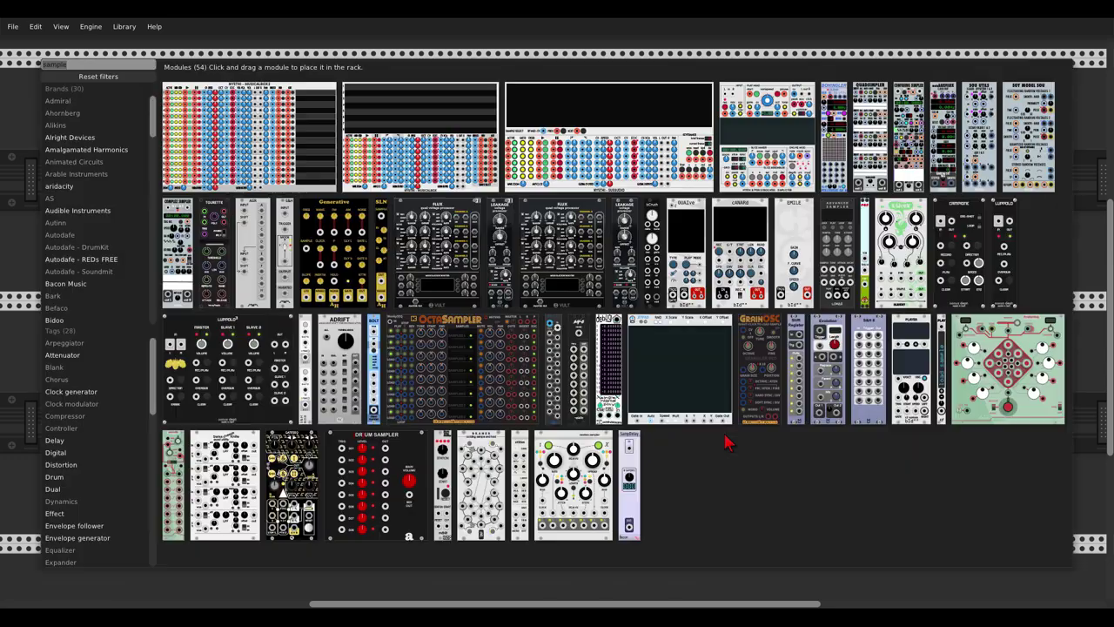
pyautogui.write('bool')
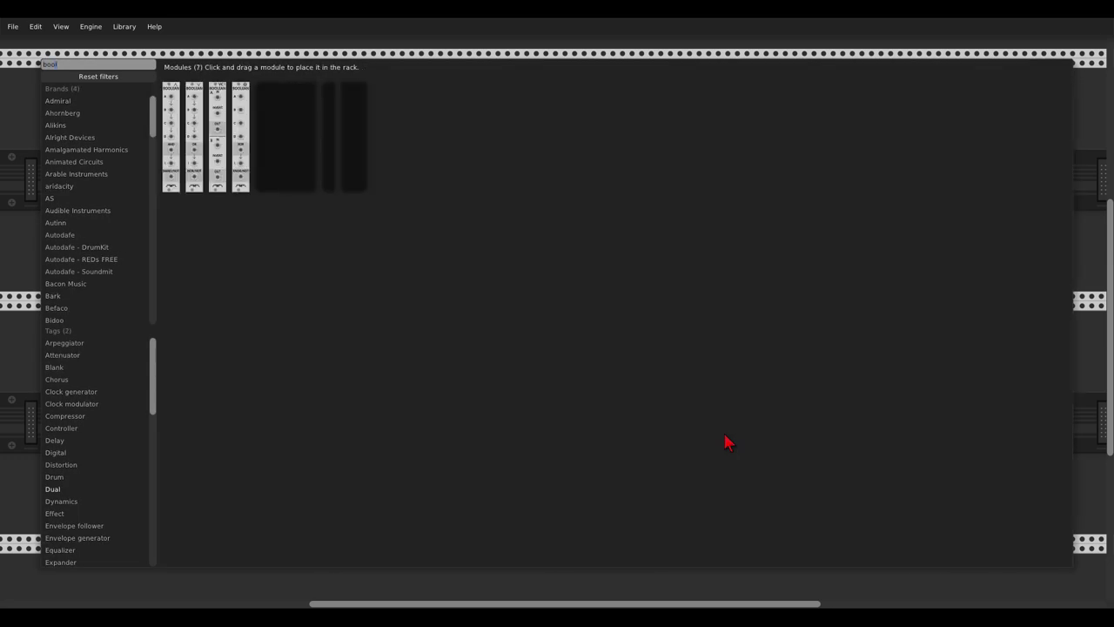
pyautogui.click(328, 90)
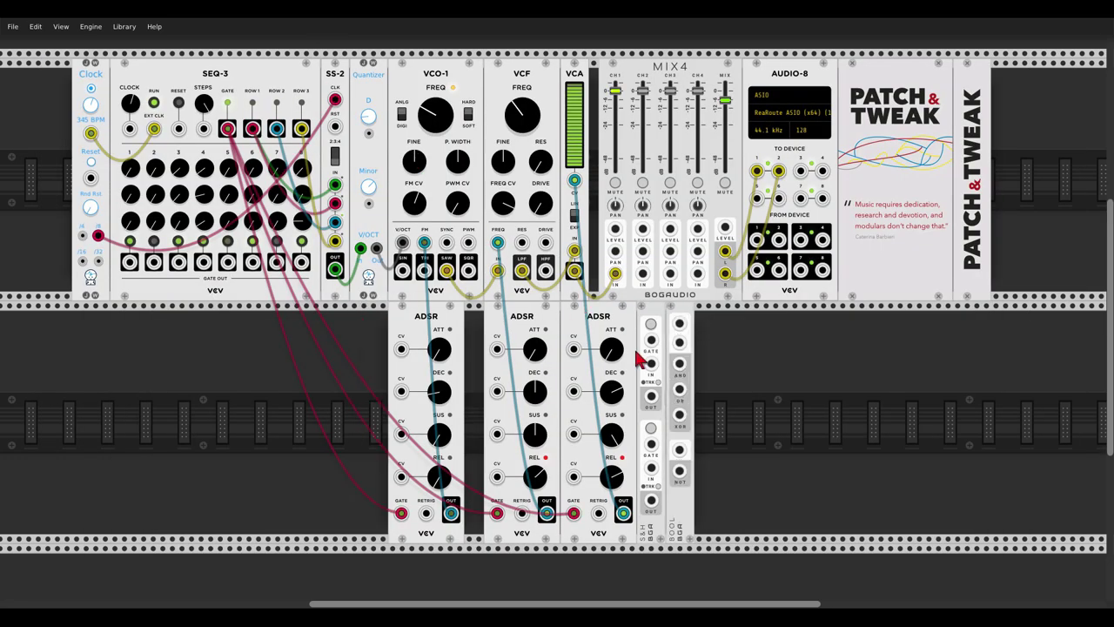
pyautogui.scroll(1, 720, 403)
pyautogui.moveTo(721, 402); pyautogui.dragTo(760, 376)
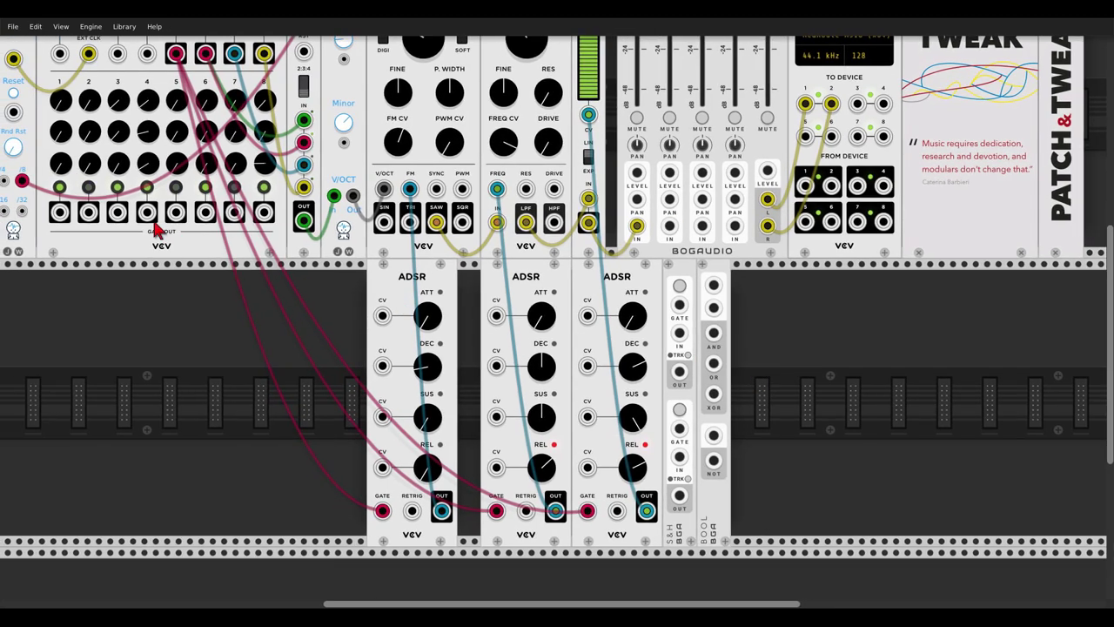
pyautogui.scroll(1, 74, 219)
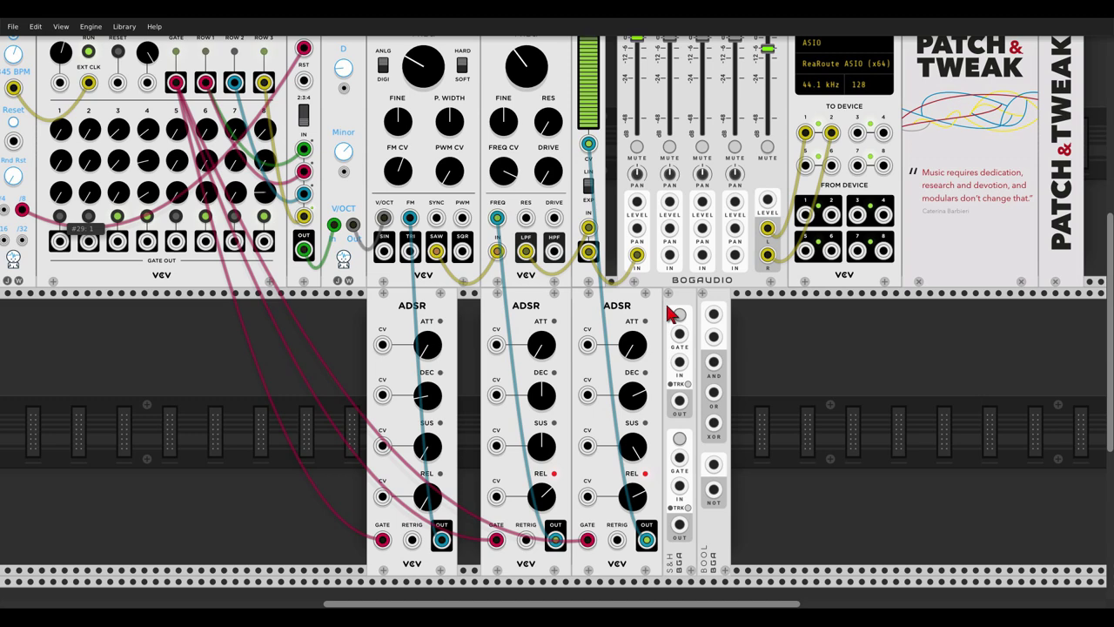
# Patch SEQ-3 gates 1 and 4 into the Bool and its XOR output to the S&H gate
pyautogui.moveTo(714, 314); pyautogui.dragTo(59, 241)
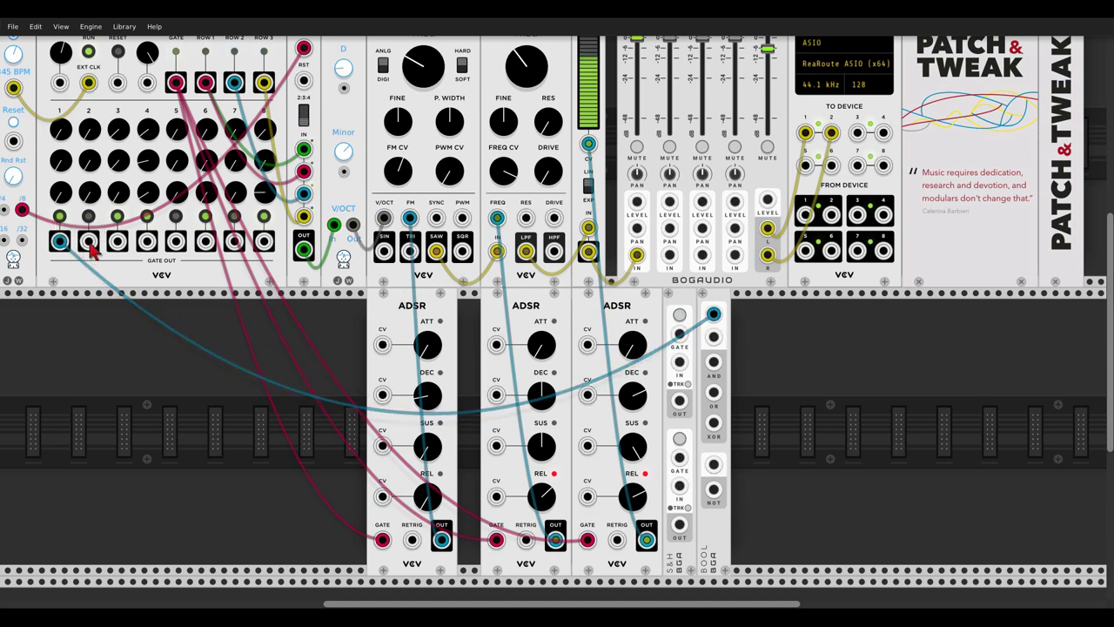
pyautogui.moveTo(147, 241); pyautogui.dragTo(713, 341)
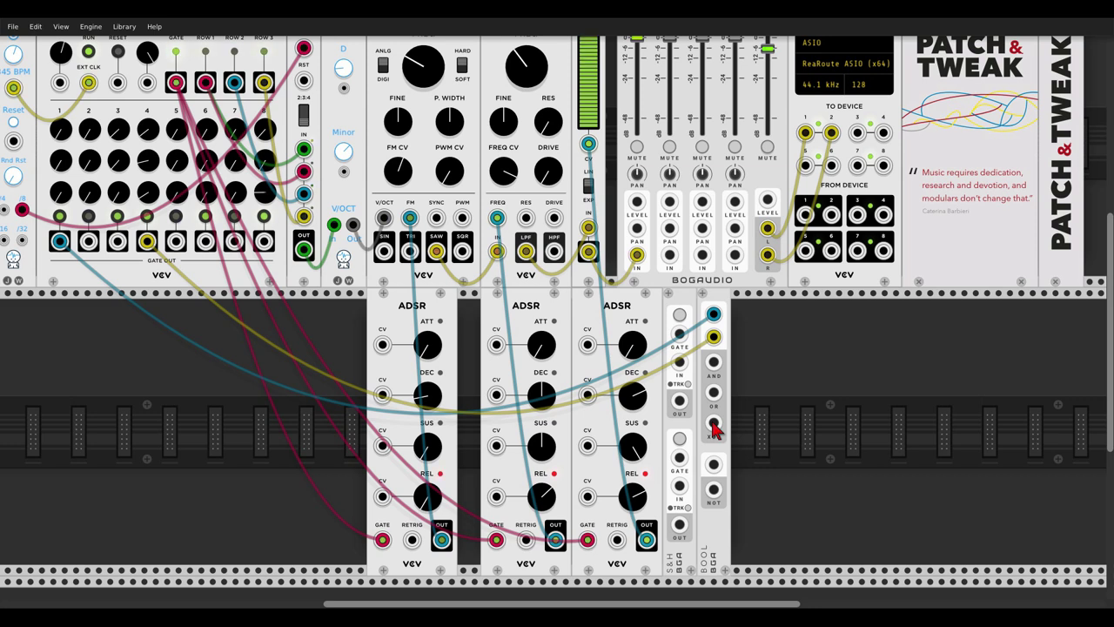
pyautogui.moveTo(713, 423); pyautogui.dragTo(679, 334)
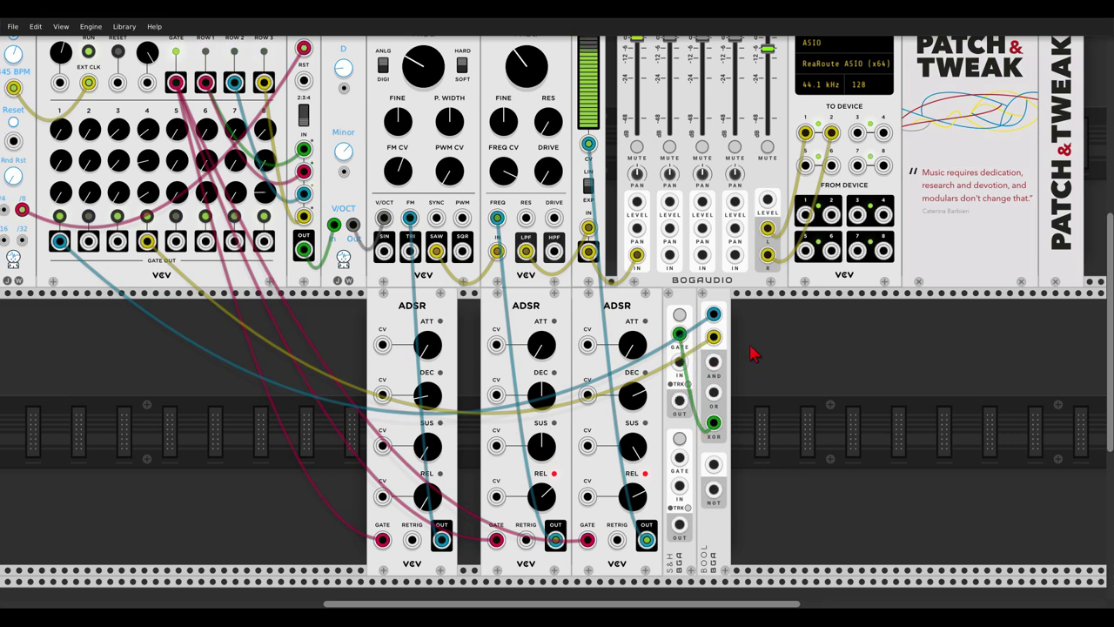
# Duplicate the Bool, feed it SEQ-3 gates 3 and 8, and run a cable from its output
pyautogui.hotkey('ctrl', 'd')
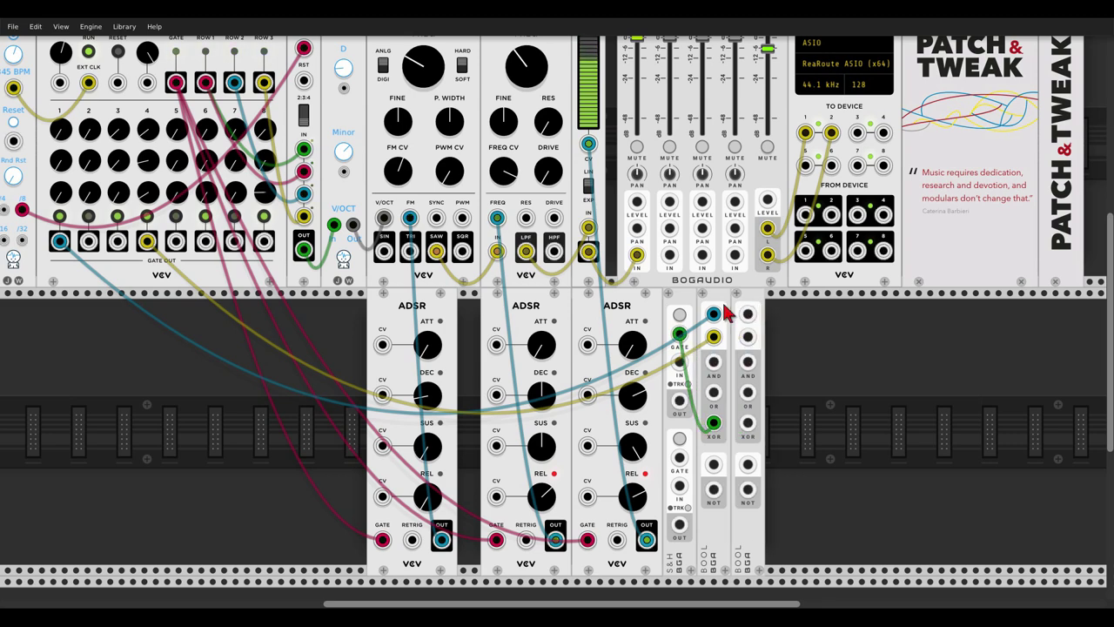
pyautogui.moveTo(749, 320); pyautogui.dragTo(119, 246)
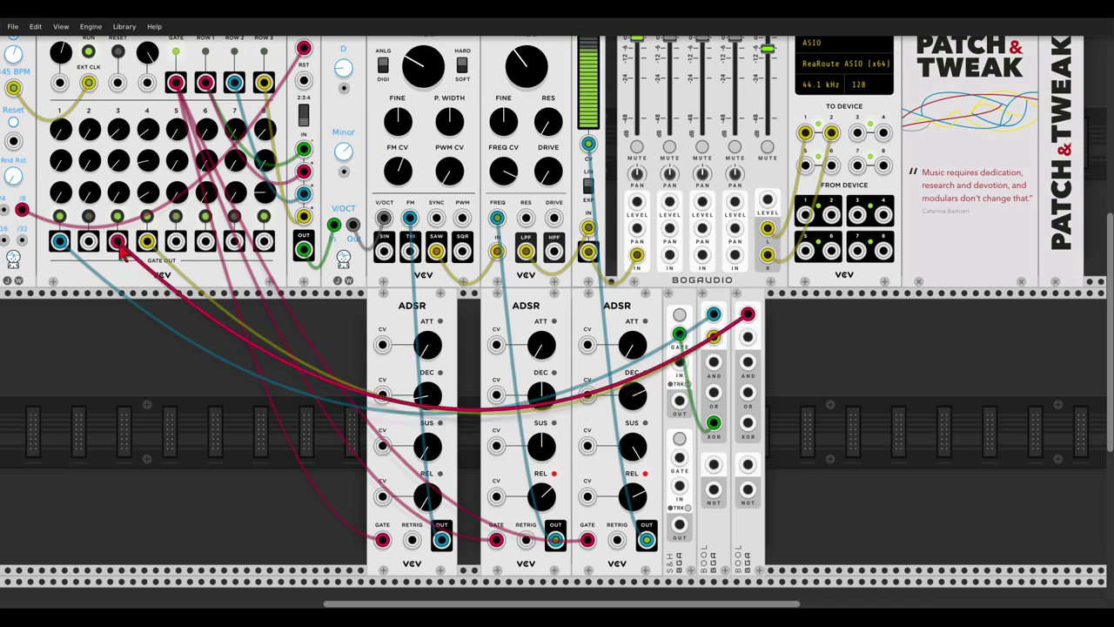
pyautogui.moveTo(264, 241); pyautogui.dragTo(747, 341)
pyautogui.moveTo(748, 423); pyautogui.dragTo(680, 457)
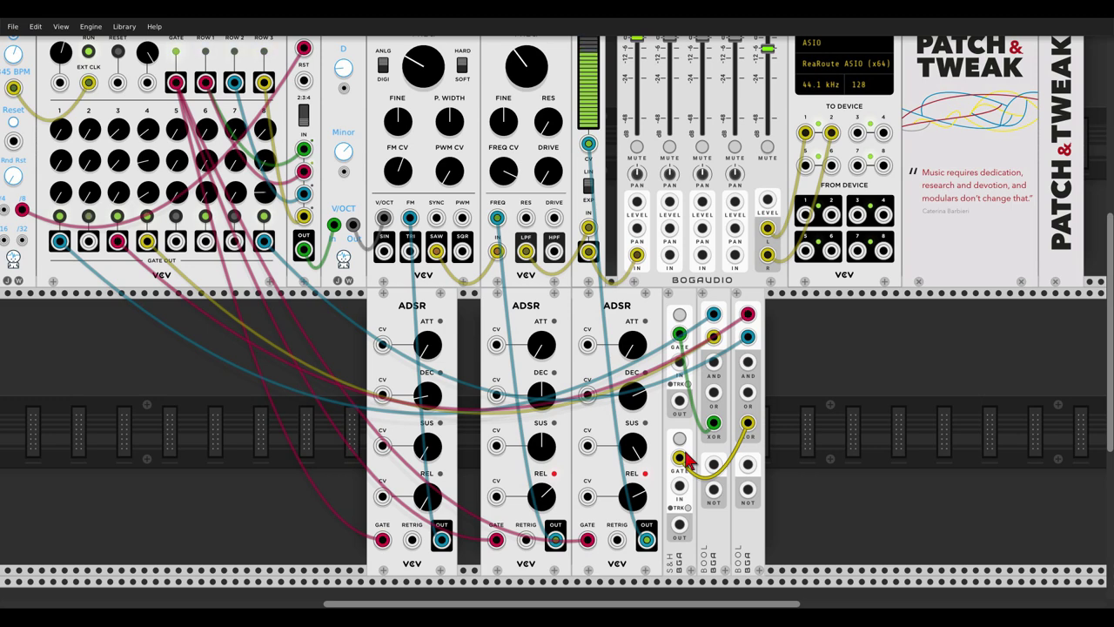
# Plug the new Bool cable into the second S&H gate; patch S&H outputs to middle and right ADSR release CVs
pyautogui.moveTo(686, 456); pyautogui.dragTo(681, 457)
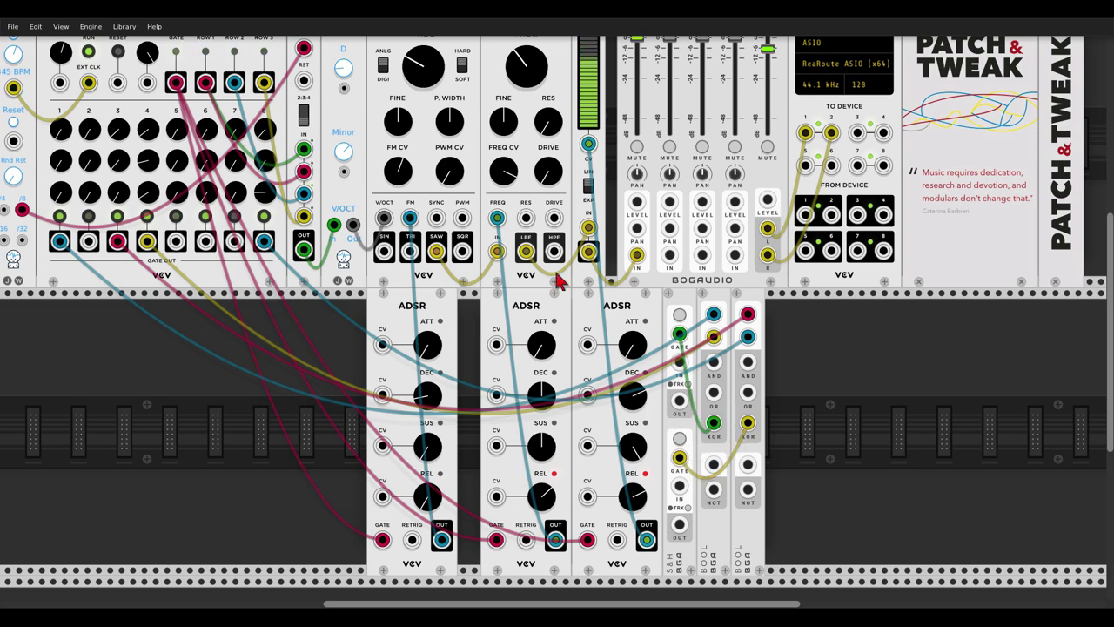
pyautogui.moveTo(547, 403)
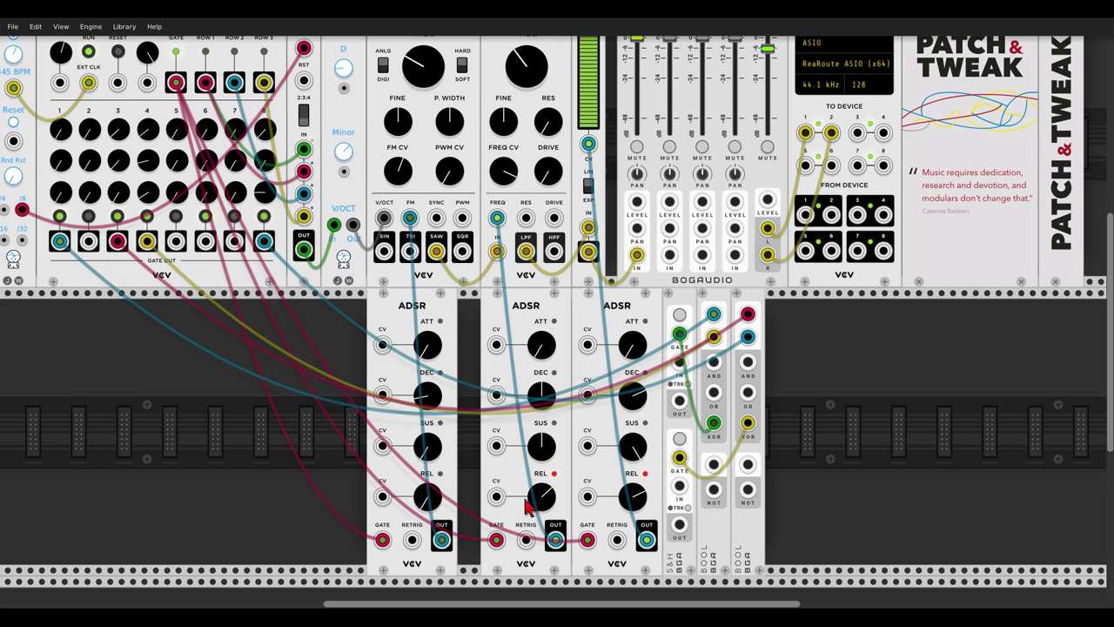
pyautogui.moveTo(681, 400); pyautogui.dragTo(497, 497)
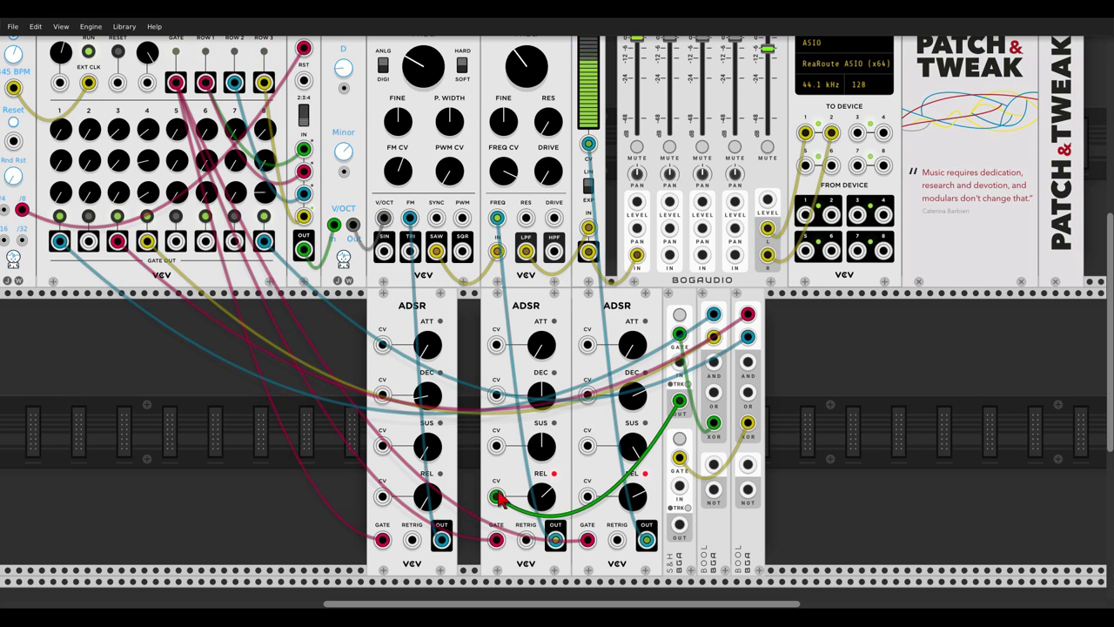
pyautogui.moveTo(499, 498); pyautogui.dragTo(497, 497)
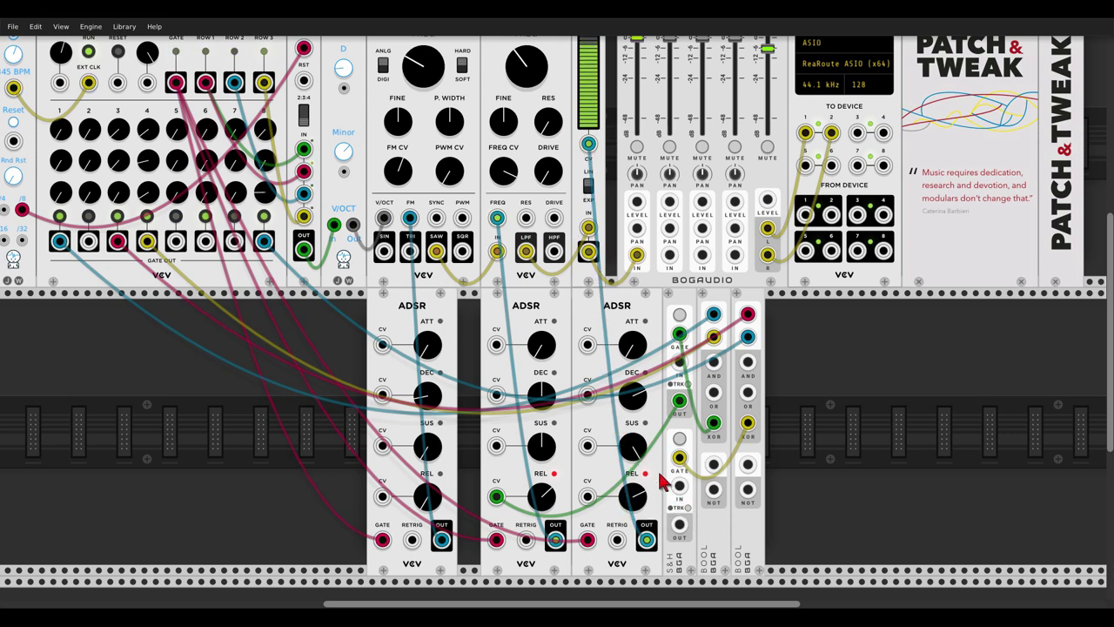
pyautogui.moveTo(679, 524); pyautogui.dragTo(587, 497)
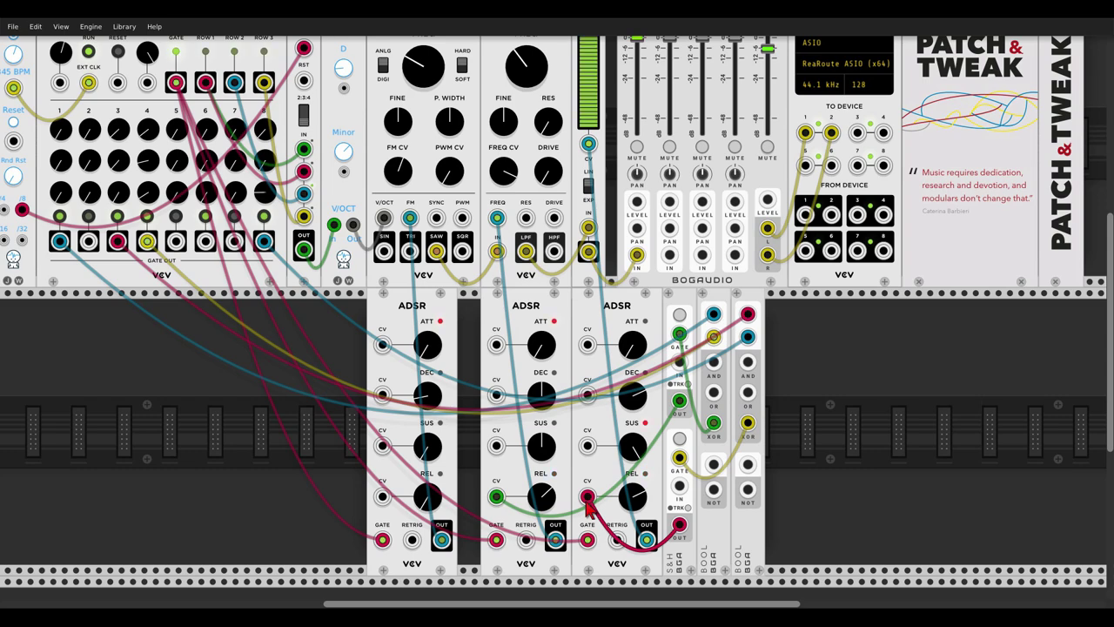
pyautogui.scroll(-4, 587, 505)
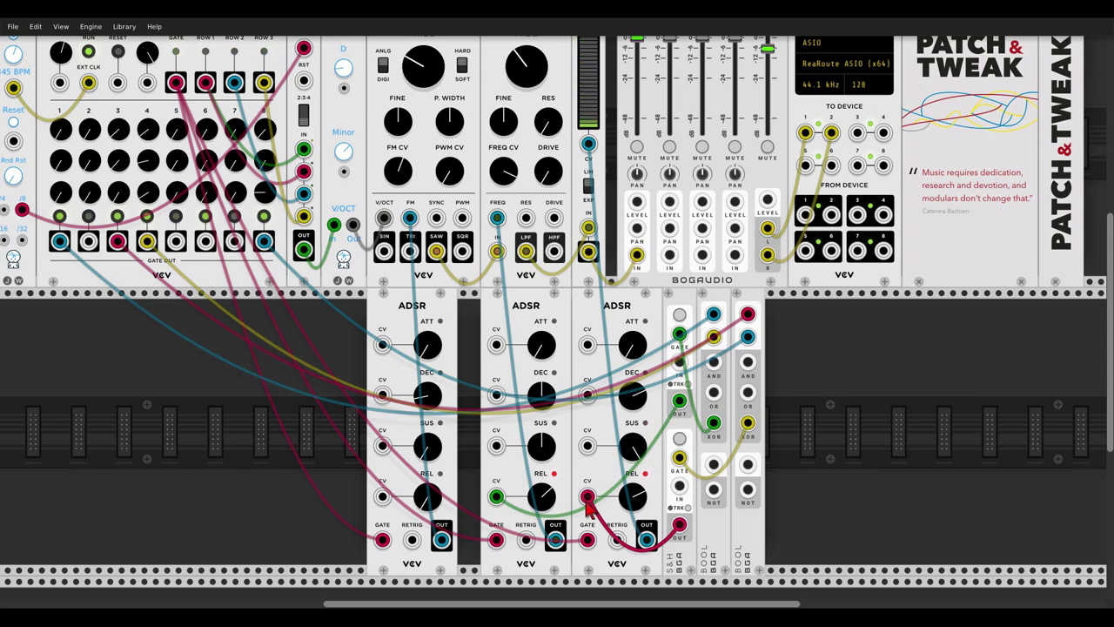
# Shift the mixer right and add a Chronoblob delay in the freed space
pyautogui.scroll(-1, 814, 391)
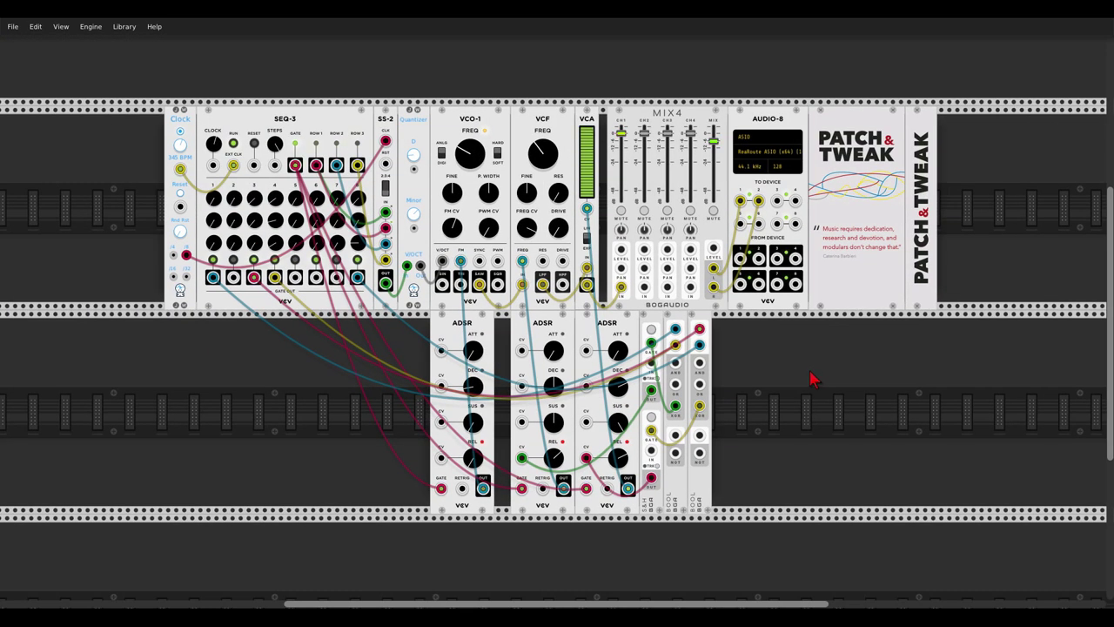
pyautogui.scroll(2, 814, 380)
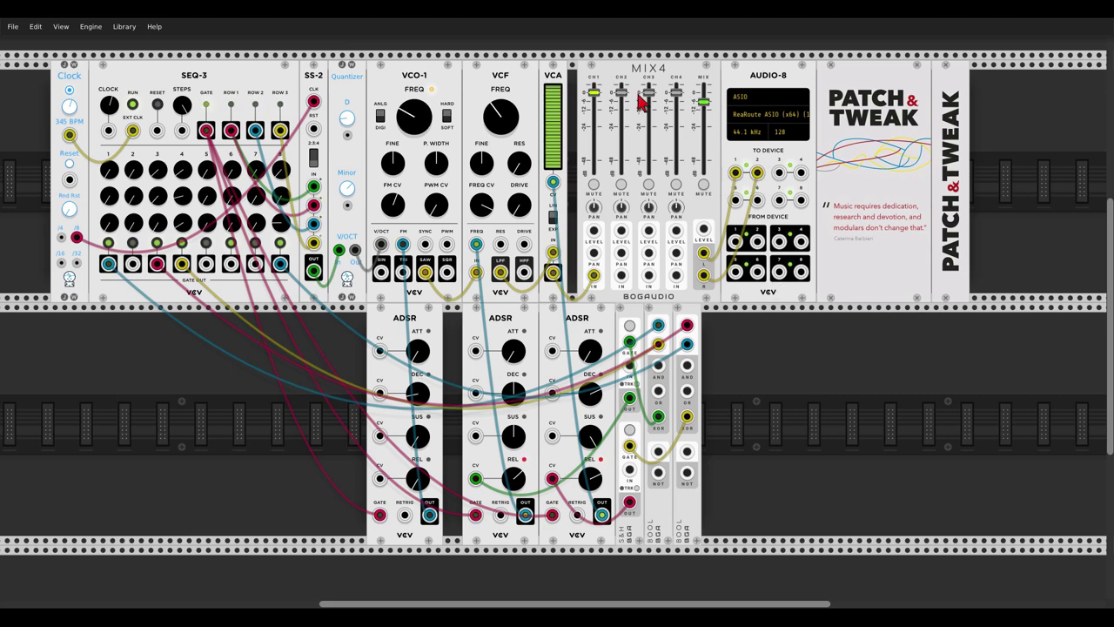
pyautogui.moveTo(628, 76); pyautogui.dragTo(723, 78)
pyautogui.rightClick(666, 113)
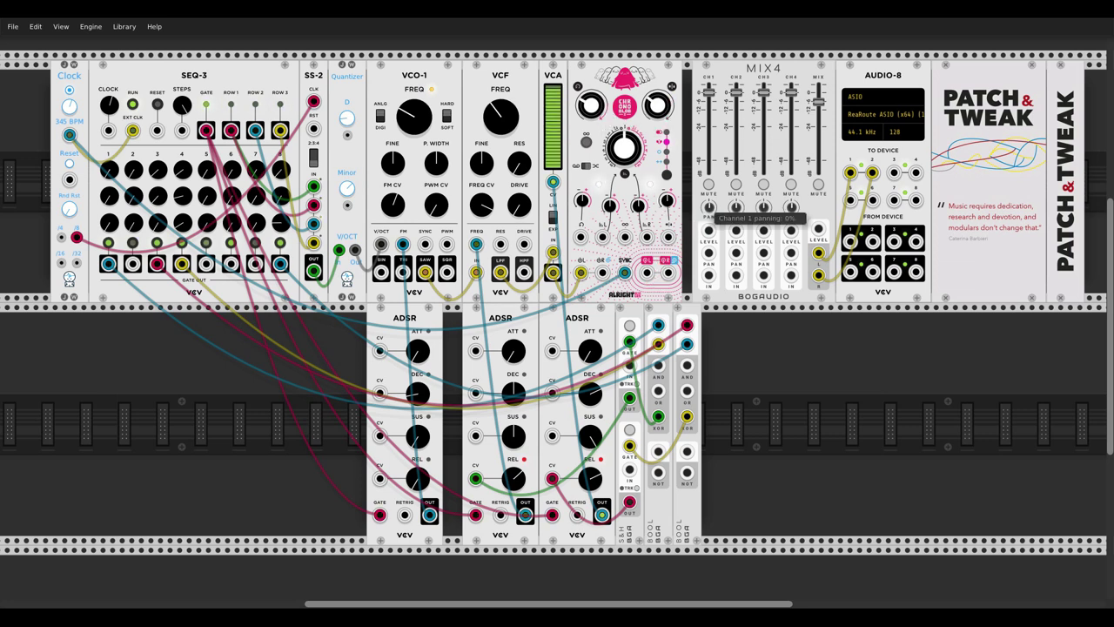
# Pan channel 2 to 10.2%, patch delay L/R outs to mixer channels 1 and 2, and set the delay time to 1238.1 ms
pyautogui.moveTo(738, 209); pyautogui.dragTo(739, 205)
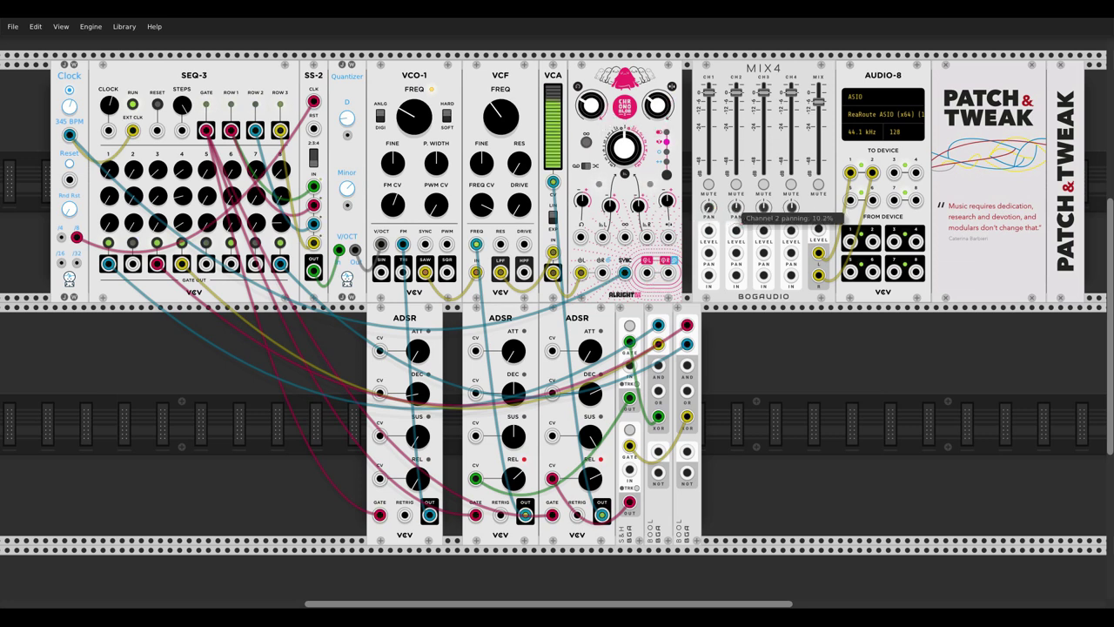
pyautogui.moveTo(645, 272); pyautogui.dragTo(736, 277)
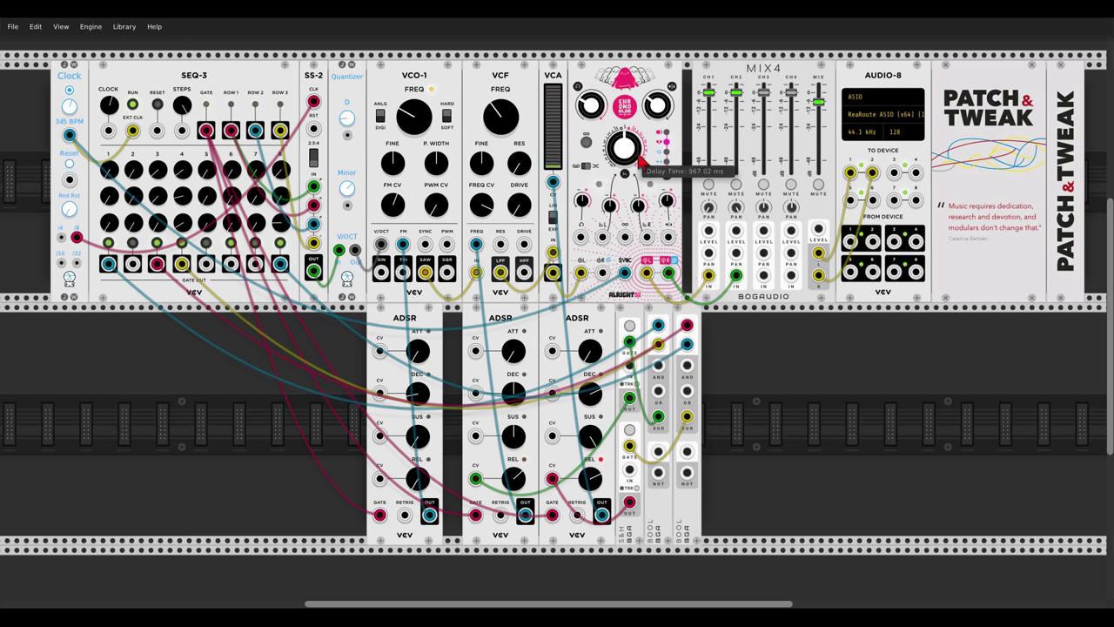
pyautogui.moveTo(624, 148); pyautogui.dragTo(624, 145)
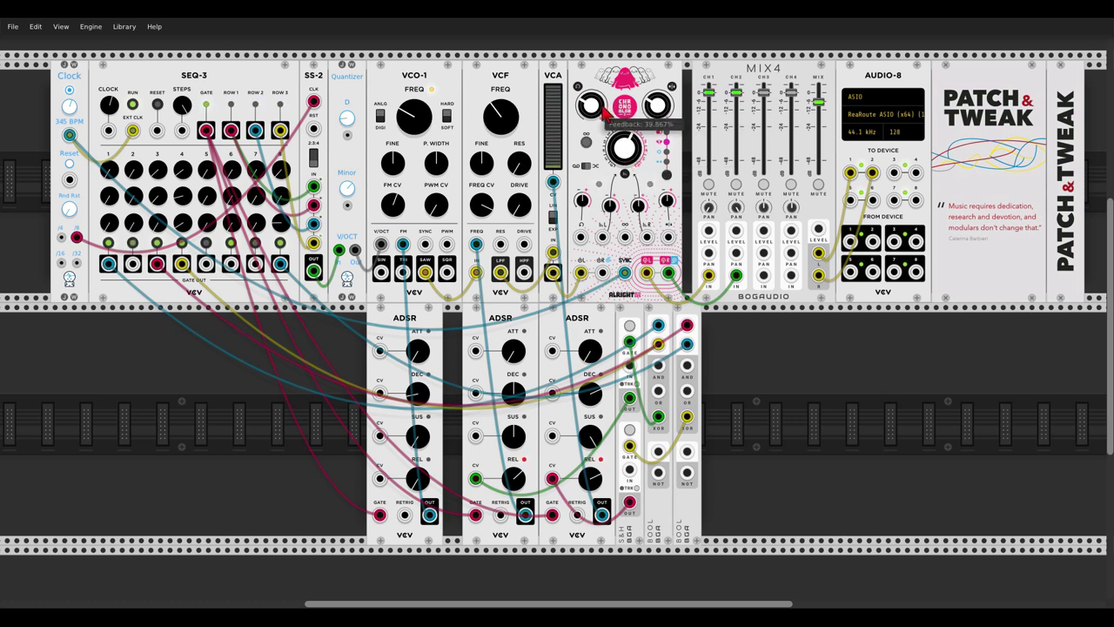
# Drag the three ADSR envelopes, the S&H and the two Bool modules into the top row
pyautogui.scroll(-3, 528, 212)
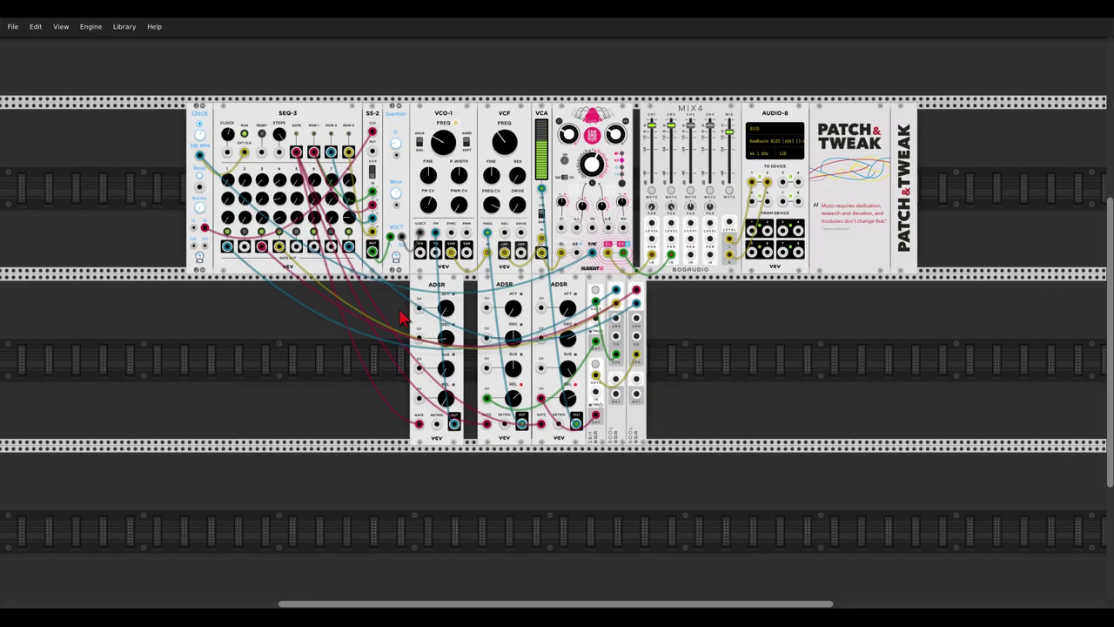
pyautogui.scroll(1, 400, 318)
pyautogui.moveTo(420, 353); pyautogui.dragTo(416, 168)
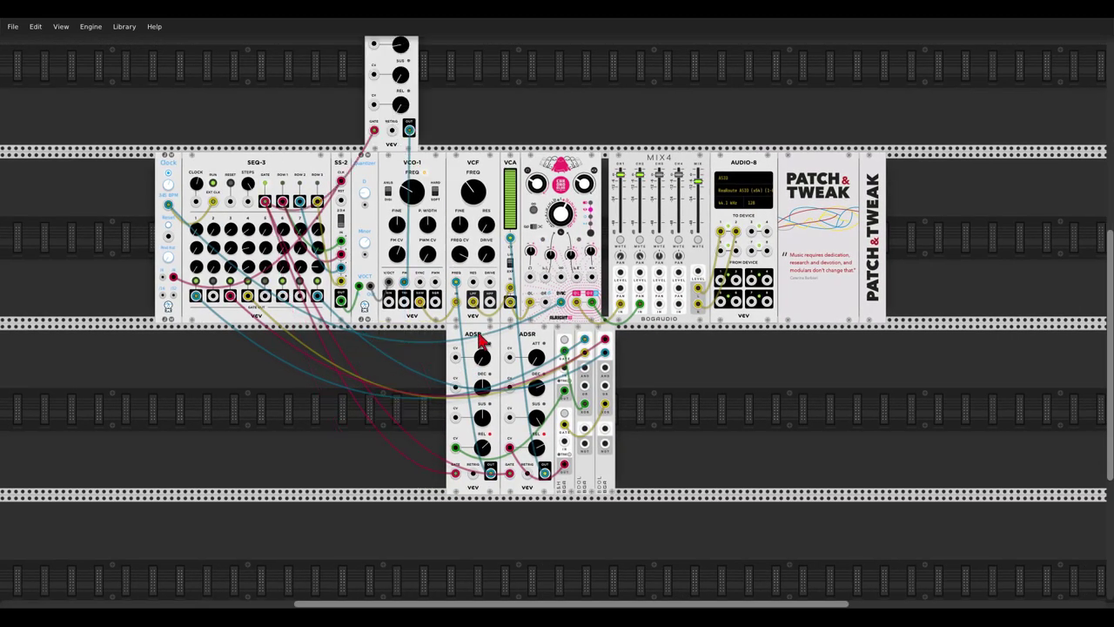
pyautogui.moveTo(478, 341); pyautogui.dragTo(475, 90)
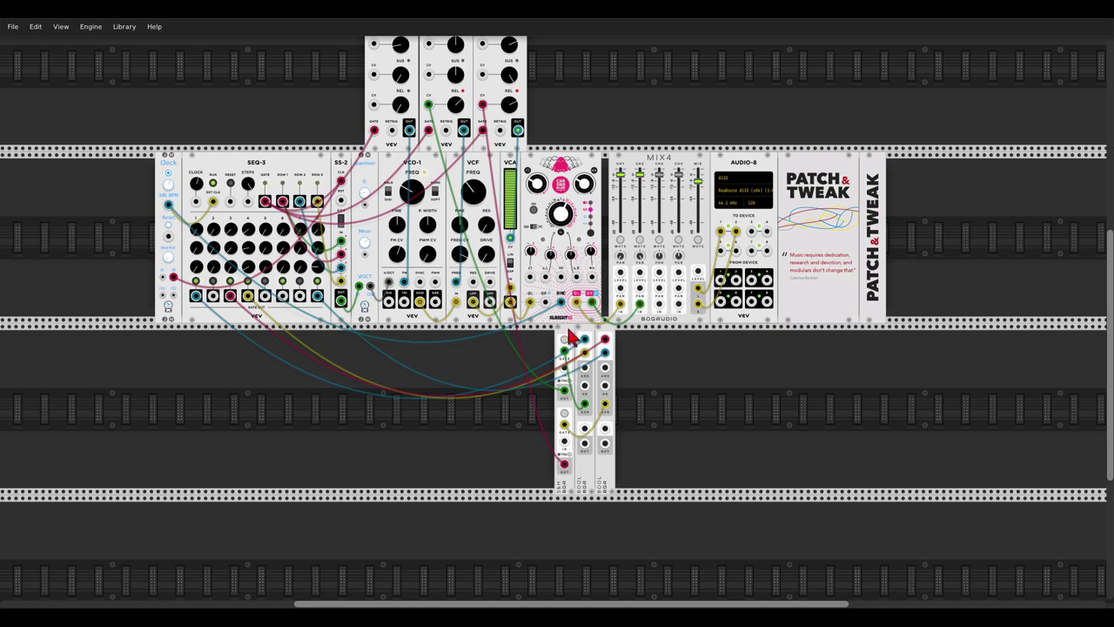
pyautogui.moveTo(570, 338); pyautogui.dragTo(574, 181)
pyautogui.moveTo(593, 337); pyautogui.dragTo(570, 168)
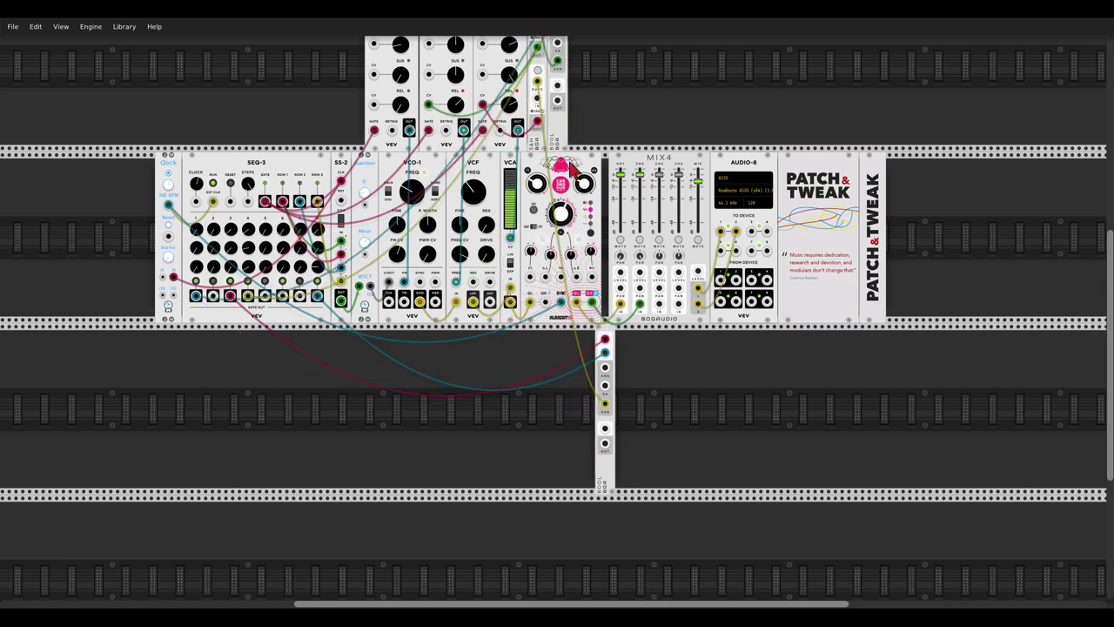
pyautogui.moveTo(607, 335); pyautogui.dragTo(576, 170)
pyautogui.scroll(2, 513, 339)
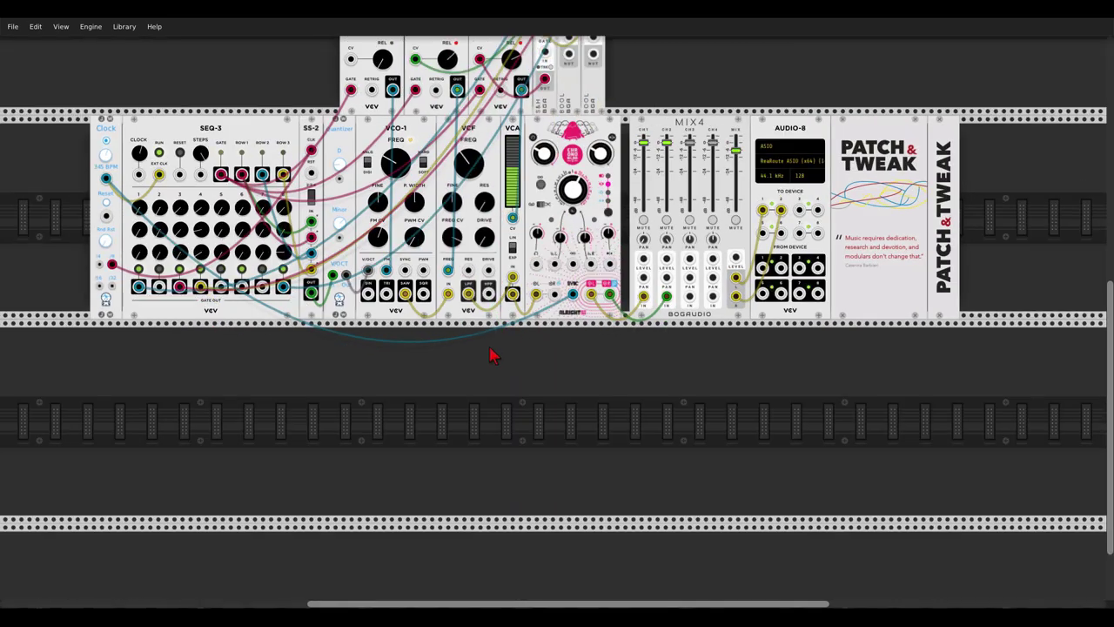
pyautogui.moveTo(490, 355); pyautogui.dragTo(544, 355)
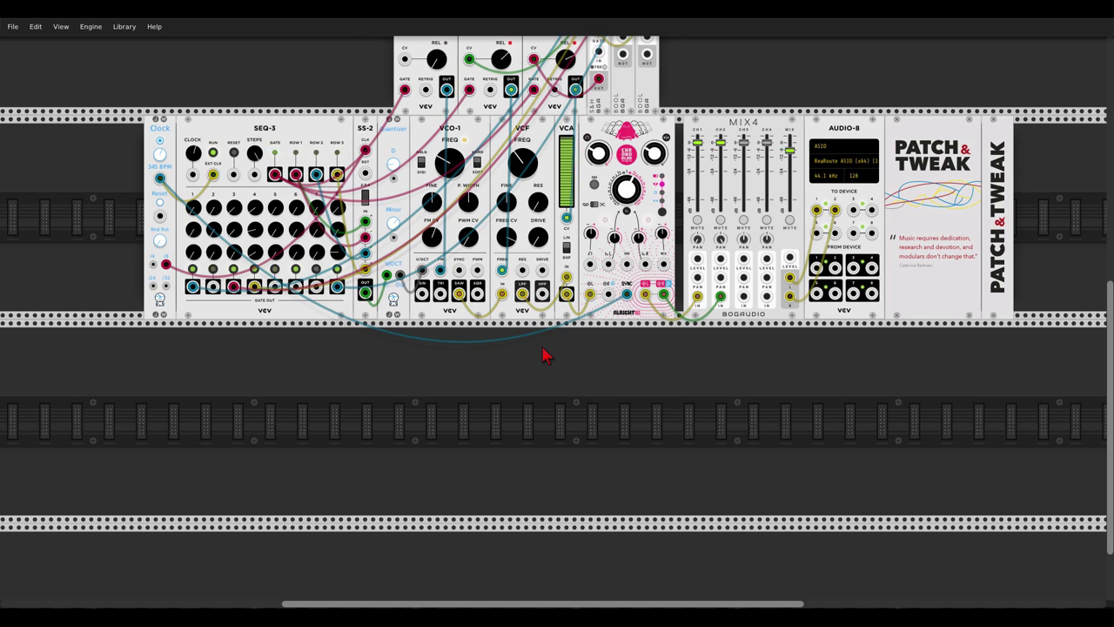
# Add a Bogaudio FM-OP module below the sequencer using an 'fm' search
pyautogui.rightClick(506, 379)
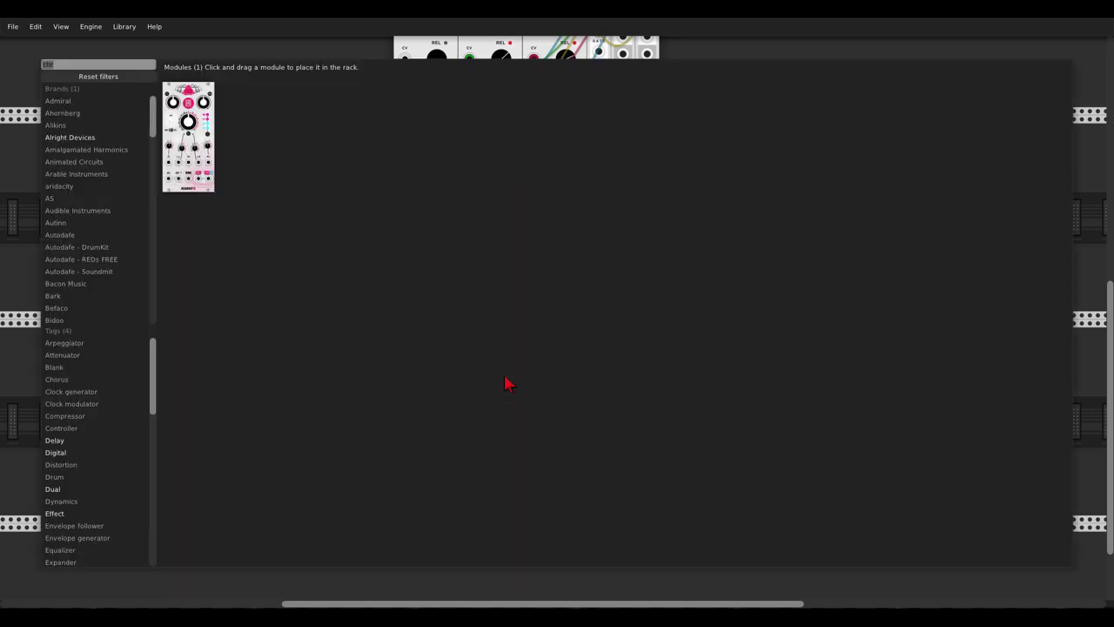
pyautogui.press('BackSpace')
pyautogui.press('BackSpace')
pyautogui.press('BackSpace')
pyautogui.write('fm')
pyautogui.moveTo(183, 139); pyautogui.dragTo(350, 377)
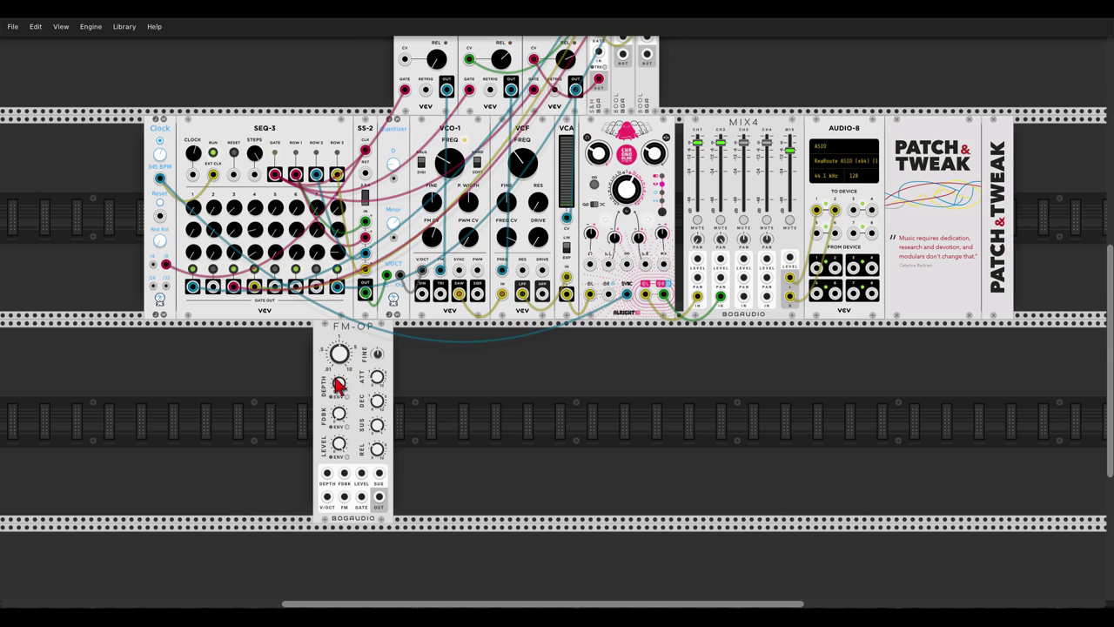
# Cable the Clock output into FM-OP's GATE and set its level to follow the envelope
pyautogui.scroll(2, 279, 380)
pyautogui.hscroll(-1, 318, 358)
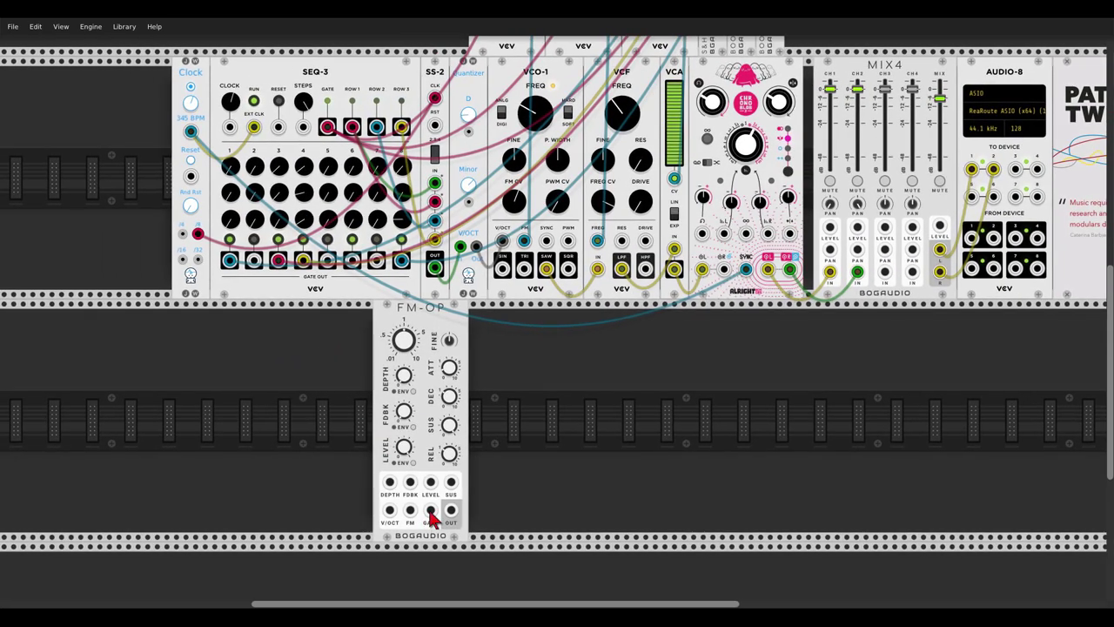
pyautogui.moveTo(430, 510); pyautogui.dragTo(191, 134)
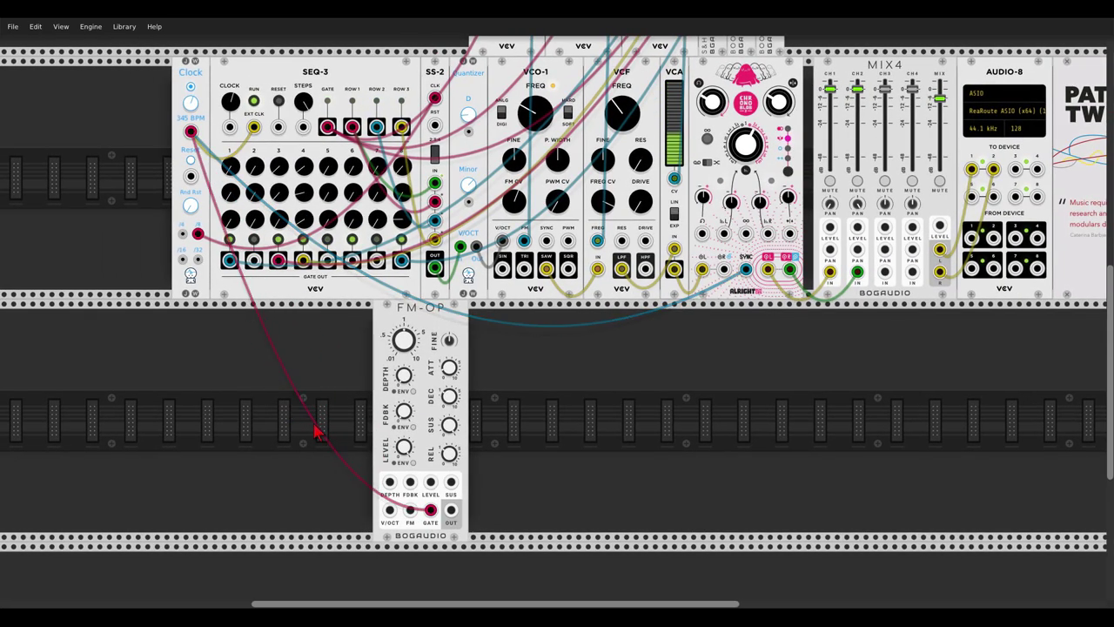
pyautogui.click(414, 464)
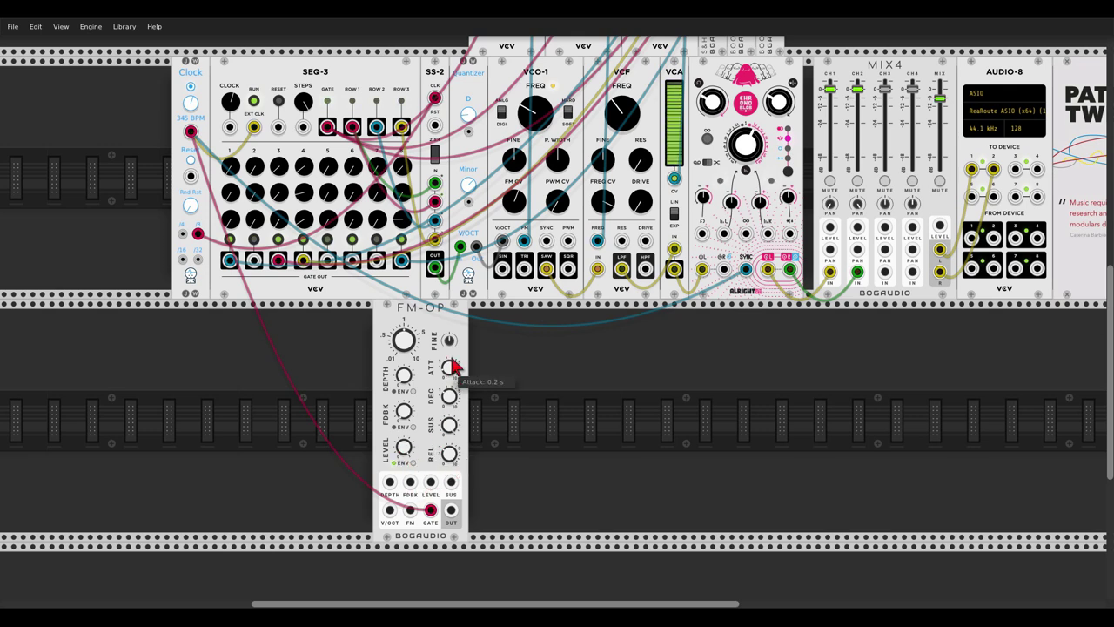
pyautogui.scroll(1, 451, 369)
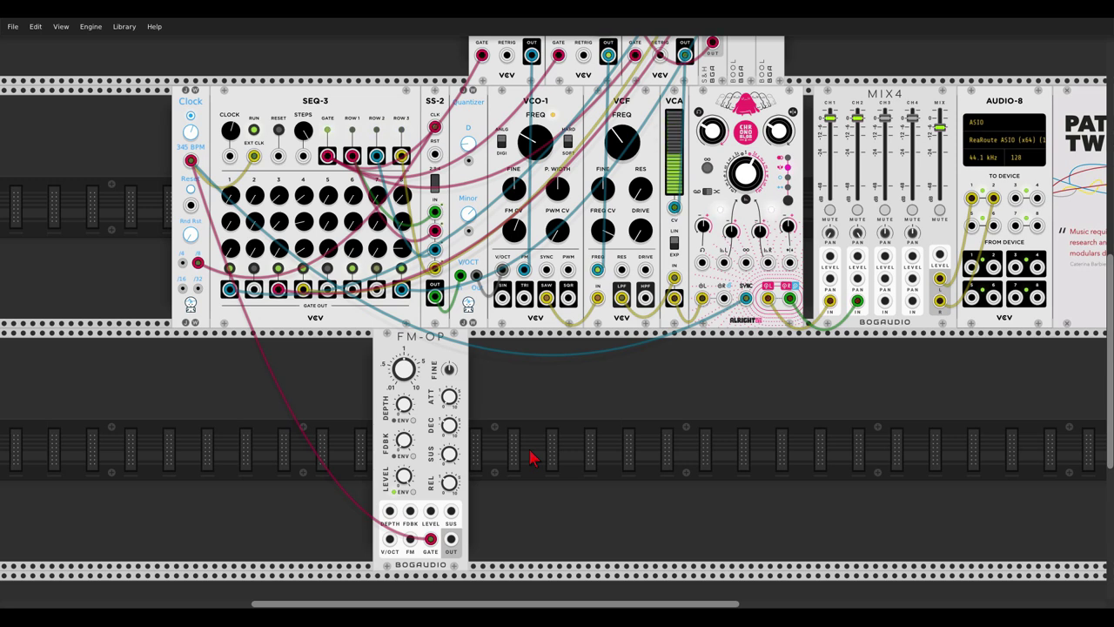
# Reset VCO-1's frequency to its 261.63 Hz default
pyautogui.scroll(2, 575, 430)
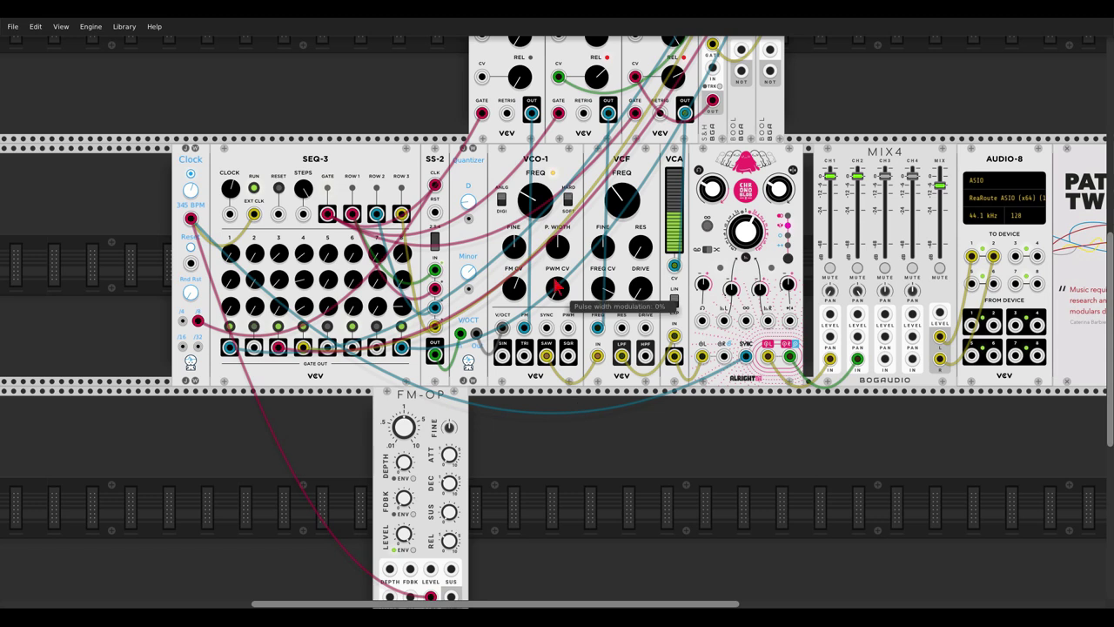
pyautogui.moveTo(535, 211)
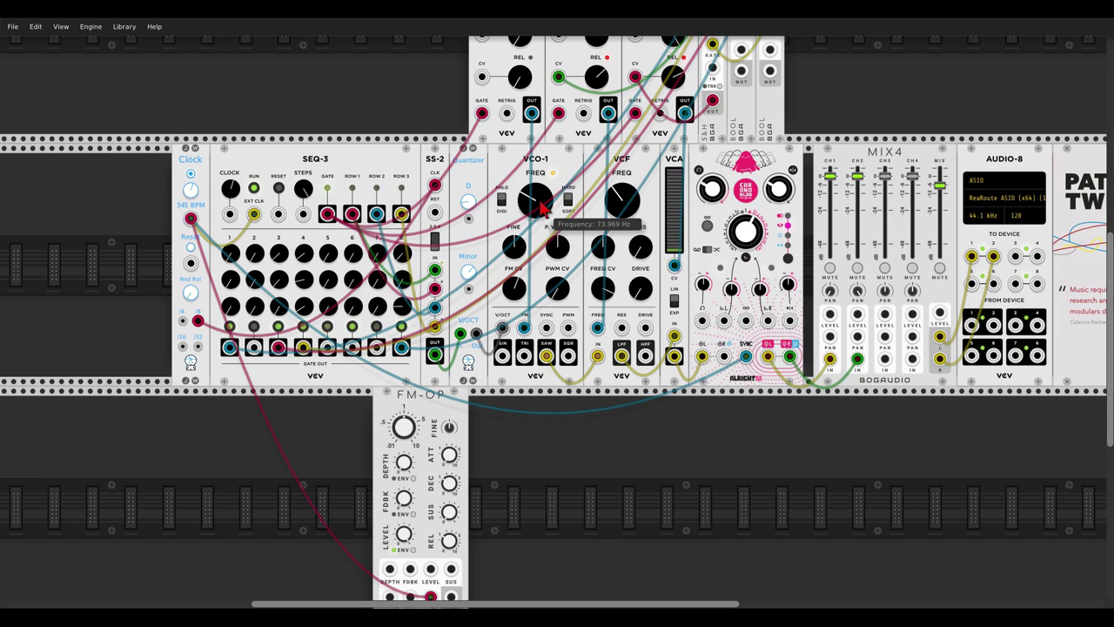
pyautogui.doubleClick(540, 202)
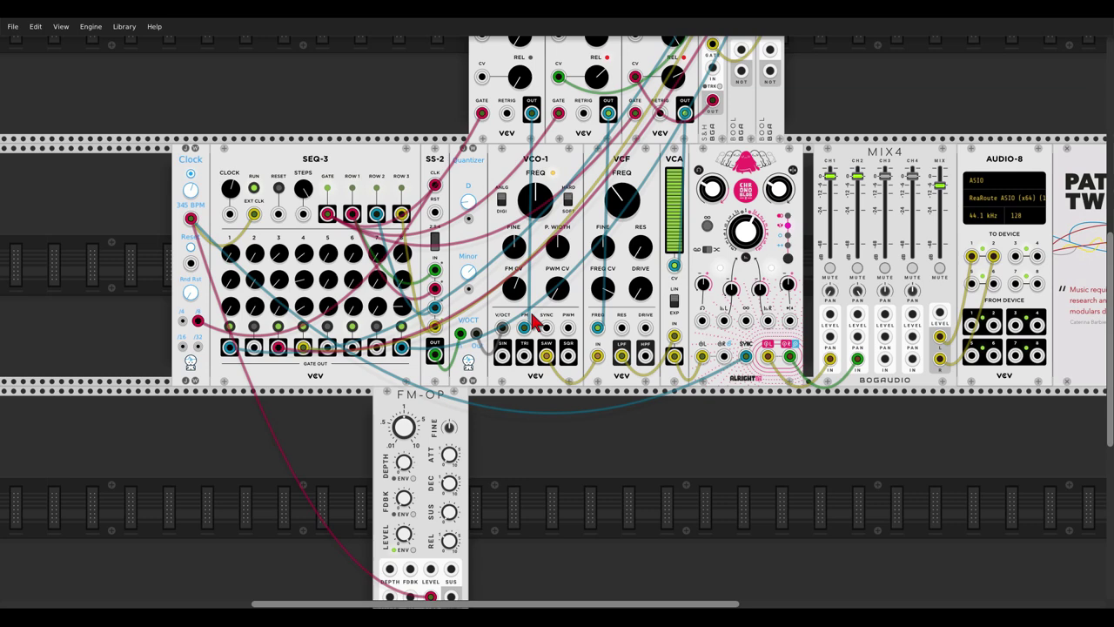
# Add a Bogaudio STACK module and place it in the top row beside VCO-1
pyautogui.scroll(-1, 552, 410)
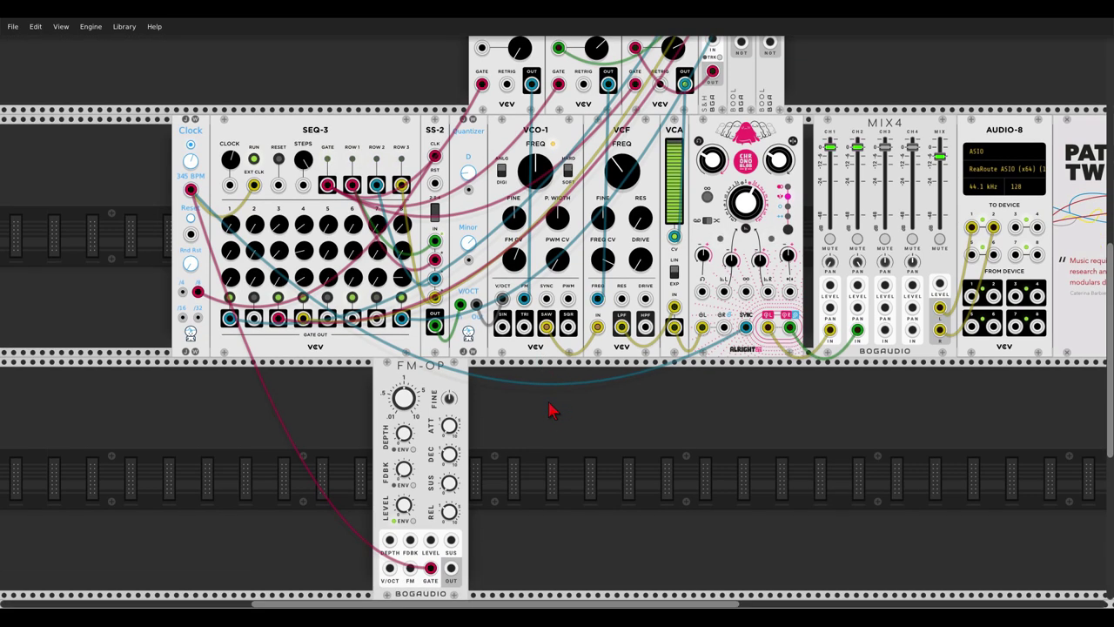
pyautogui.rightClick(626, 461)
pyautogui.write('stack')
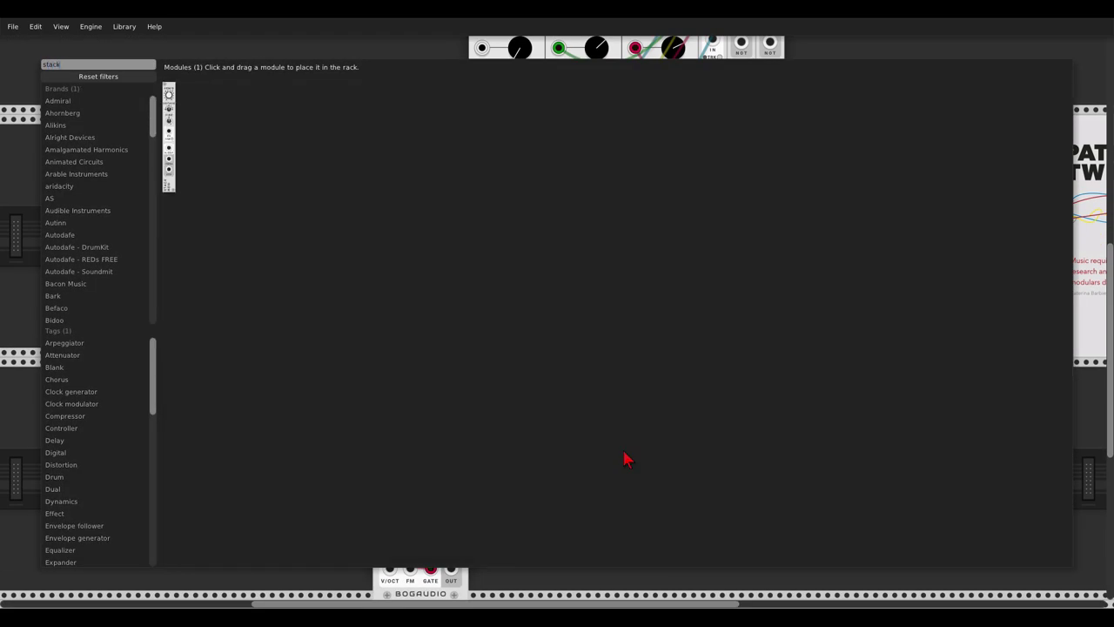
pyautogui.click(169, 122)
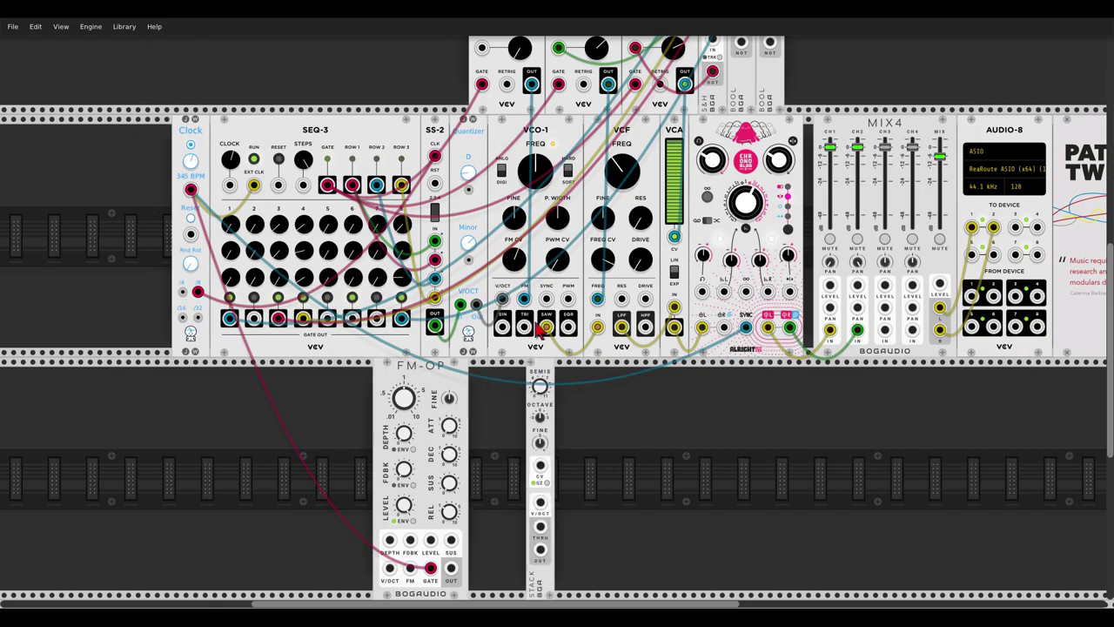
pyautogui.moveTo(541, 462); pyautogui.dragTo(475, 218)
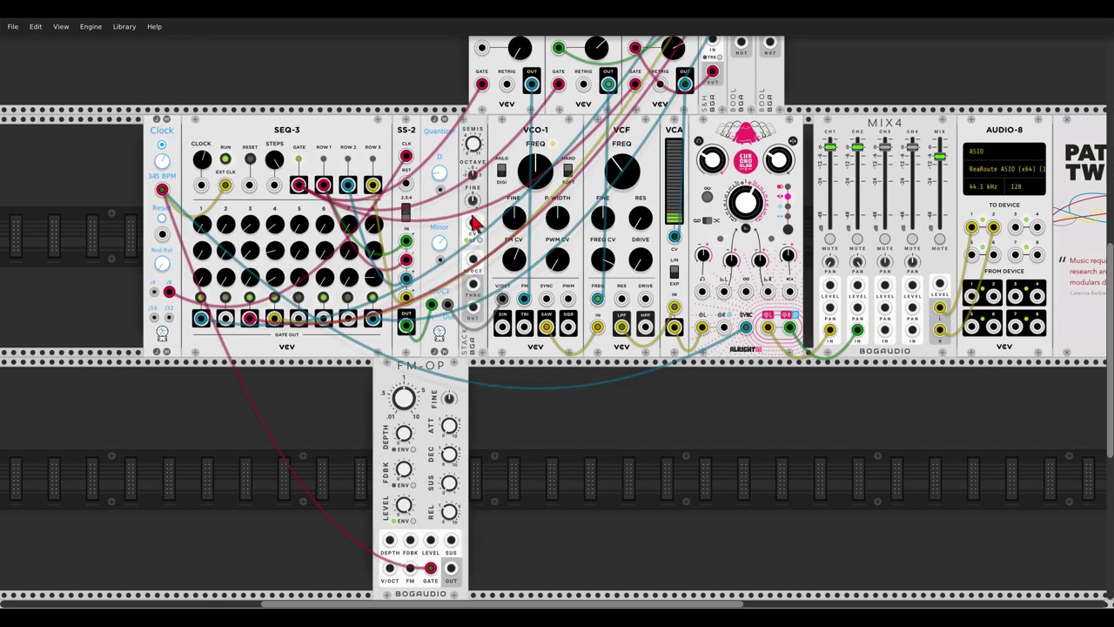
# Route the quantized SS-2 pitch into VCO-1's V/OCT and lower STACK's octave to -2
pyautogui.moveTo(498, 279)
pyautogui.mouseDown()
pyautogui.moveTo(503, 298)
pyautogui.moveTo(467, 281)
pyautogui.moveTo(502, 300)
pyautogui.mouseUp()
pyautogui.scroll(2, 502, 296)
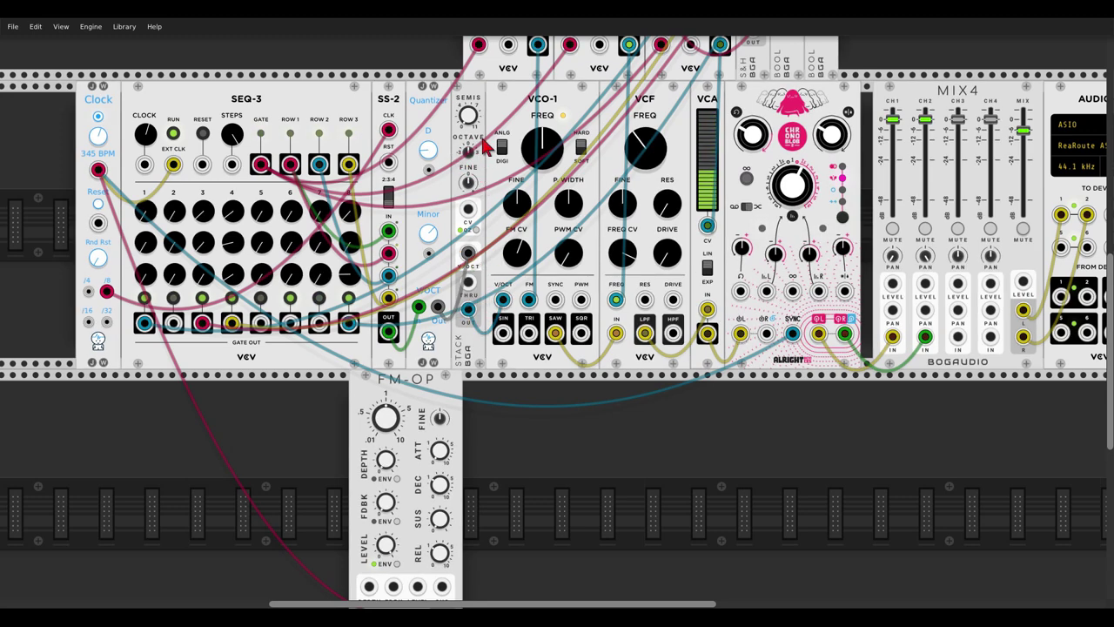
pyautogui.moveTo(470, 155)
pyautogui.scroll(-2, 470, 155)
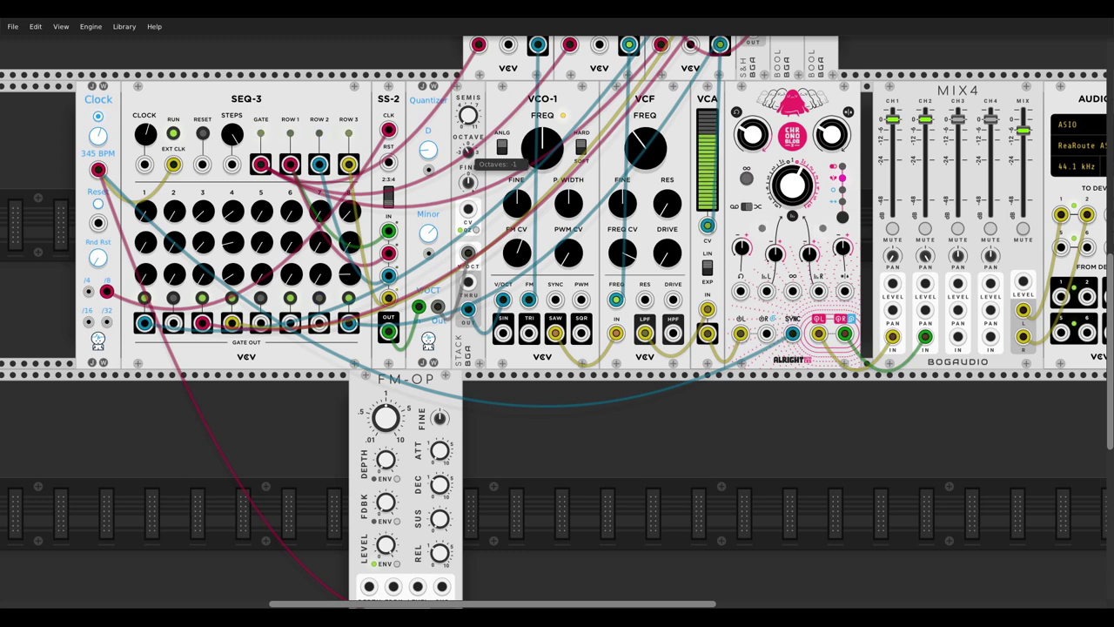
pyautogui.scroll(-3, 470, 155)
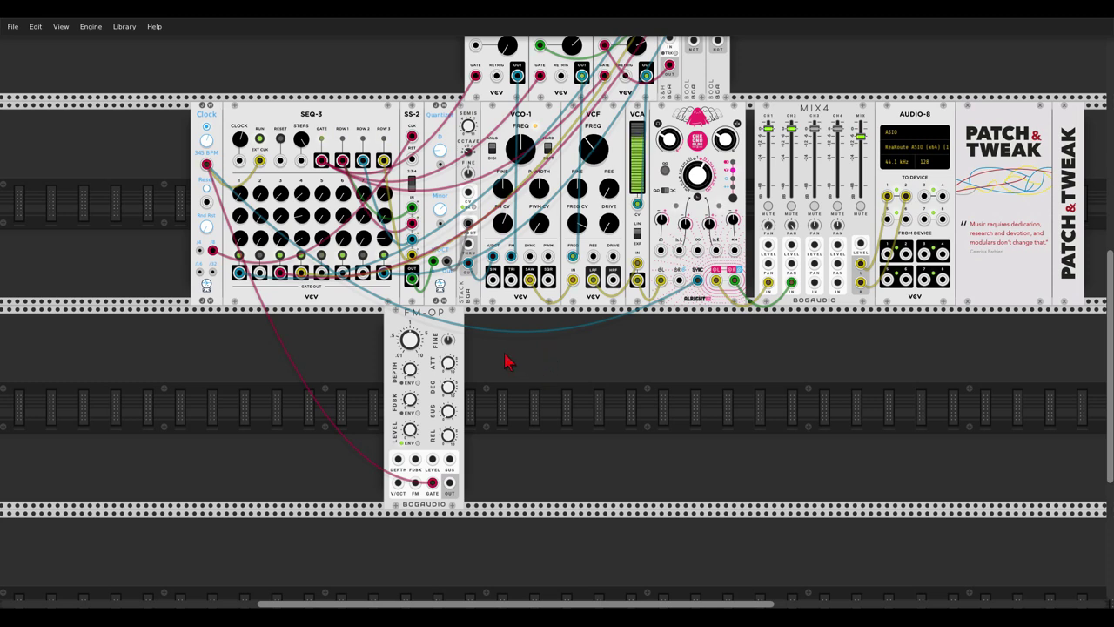
# Patch pitch into FM-OP's V/OCT and FM-OP's output into MIX4 channel 3 input
pyautogui.moveTo(399, 481); pyautogui.dragTo(447, 261)
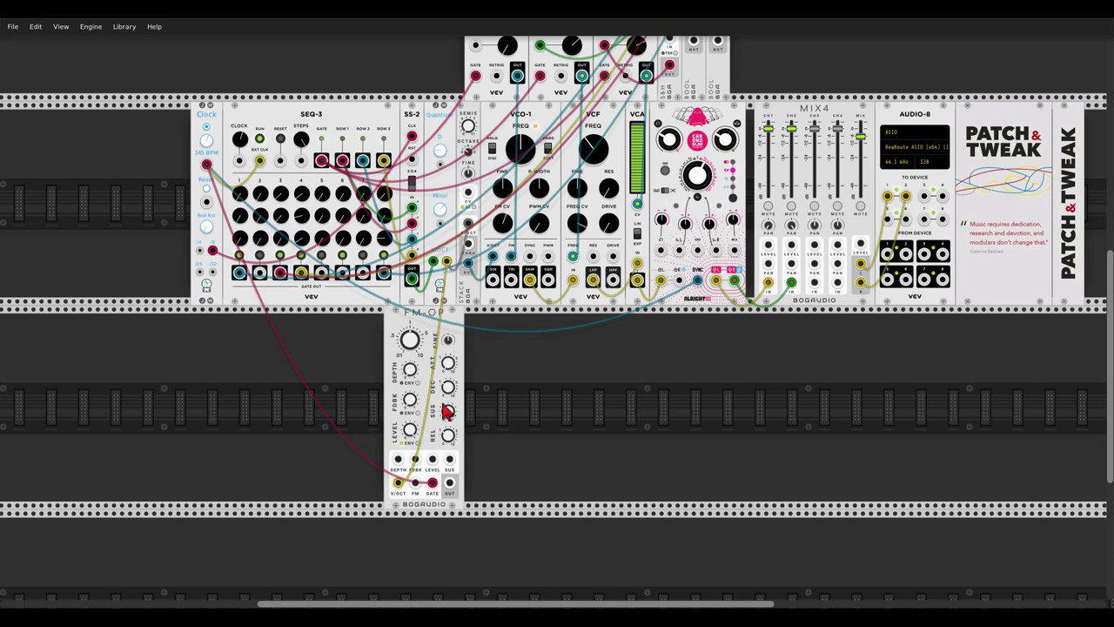
pyautogui.moveTo(452, 490); pyautogui.dragTo(815, 287)
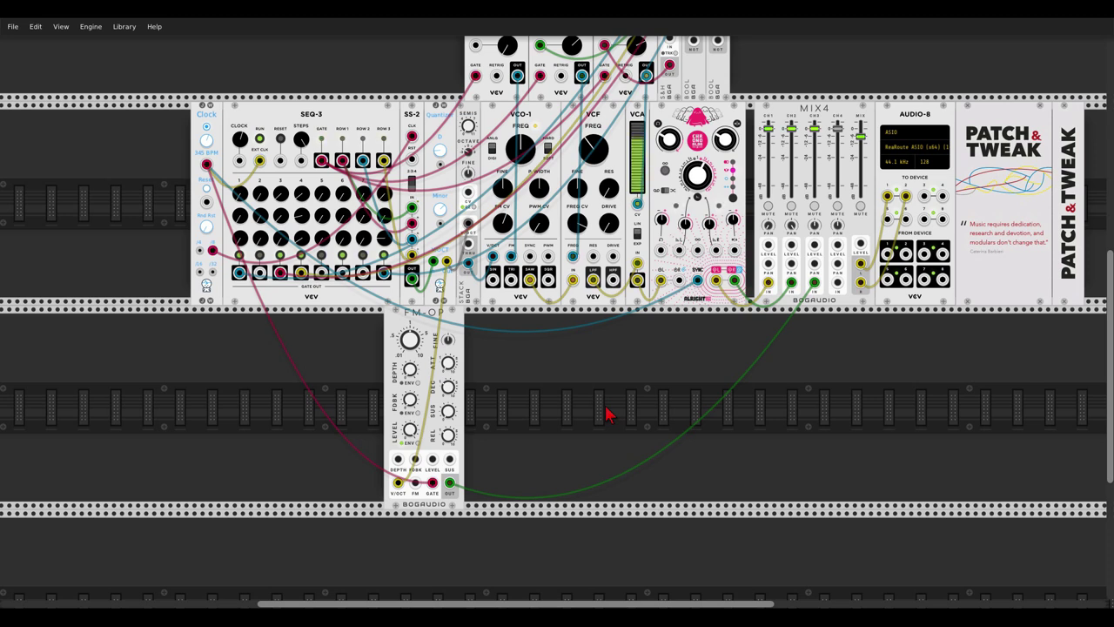
# Add a Bogaudio ADDR-SEQ beside FM-OP and duplicate it
pyautogui.rightClick(324, 412)
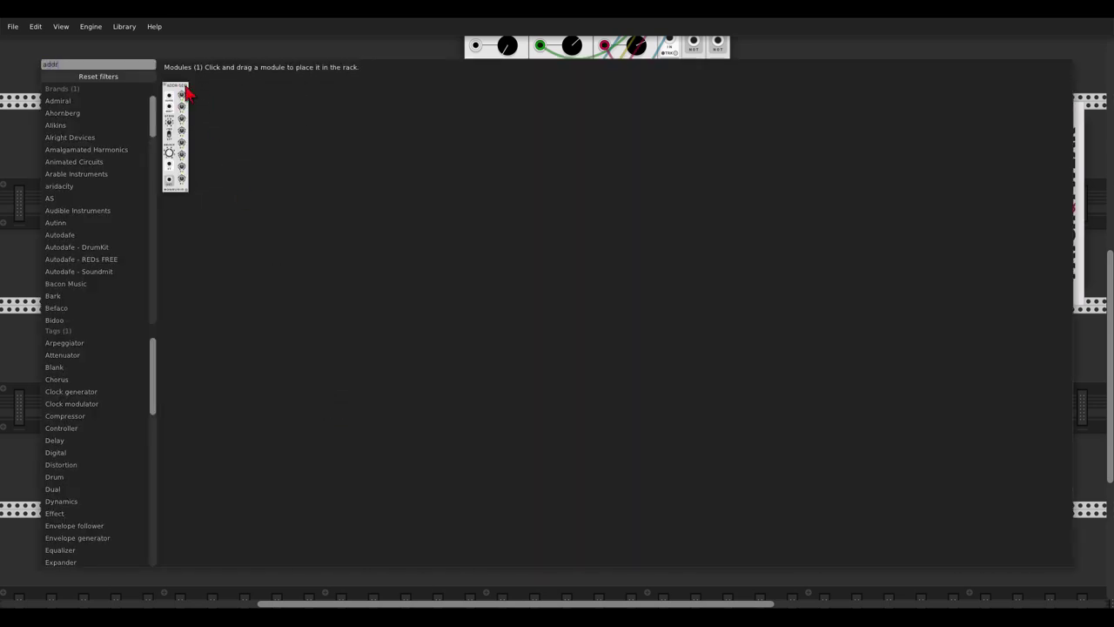
pyautogui.moveTo(186, 92); pyautogui.dragTo(379, 324)
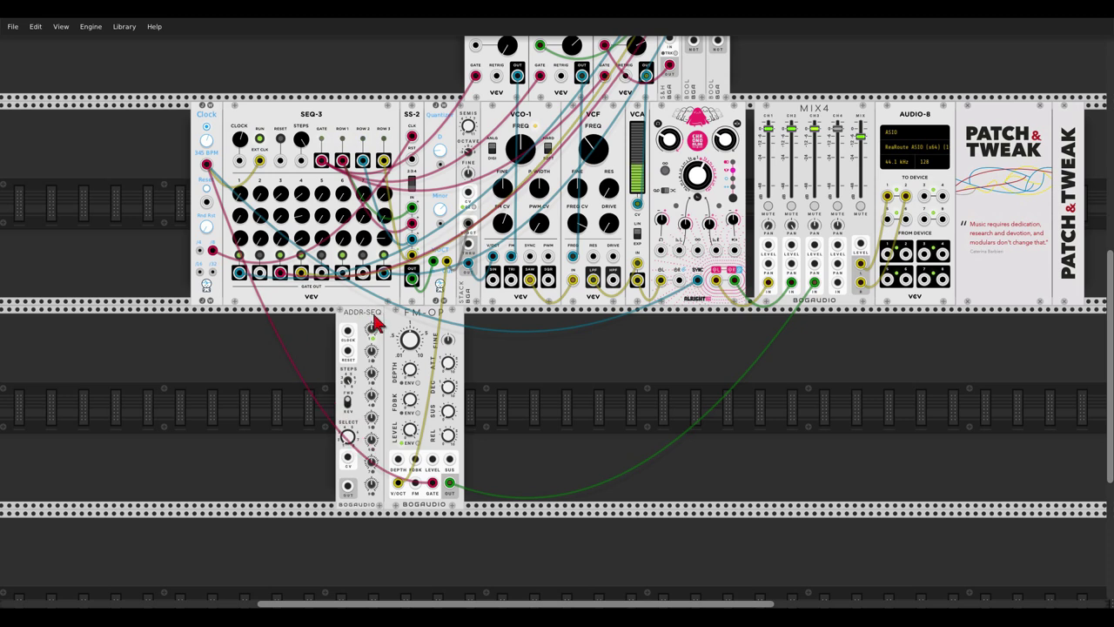
pyautogui.hotkey('ctrl', 'd')
pyautogui.hotkey('ctrl', 'd')
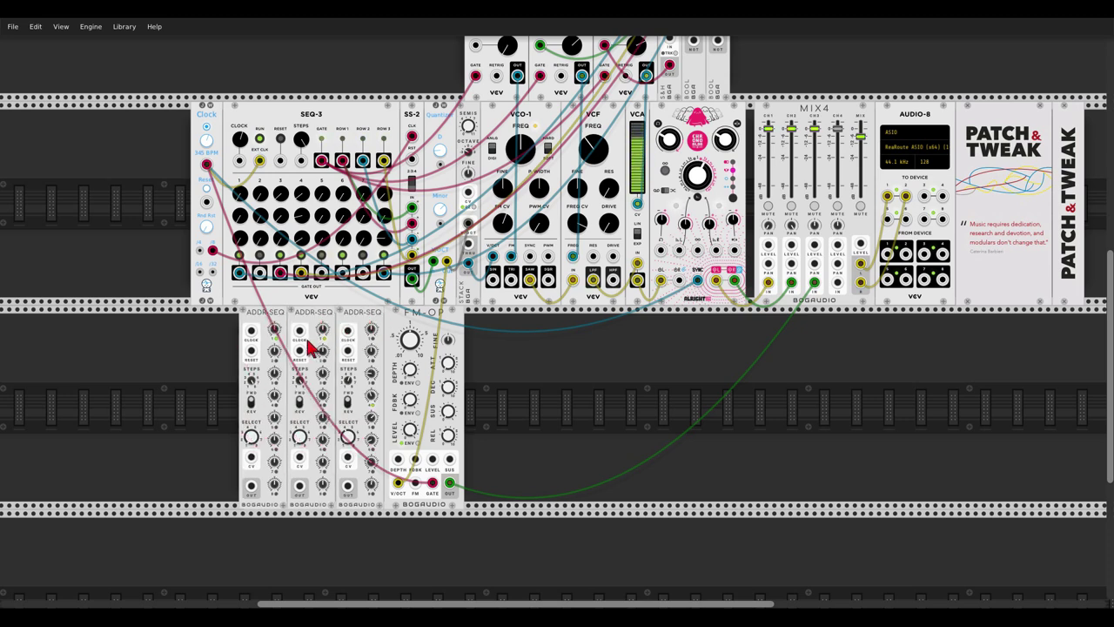
pyautogui.scroll(2, 232, 402)
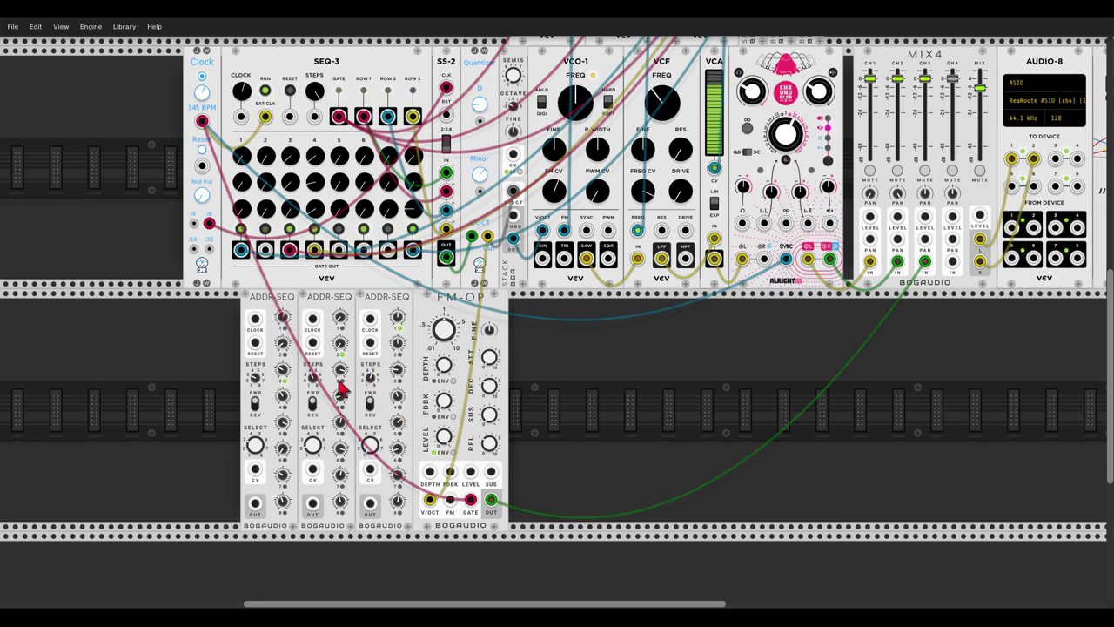
pyautogui.scroll(1, 324, 396)
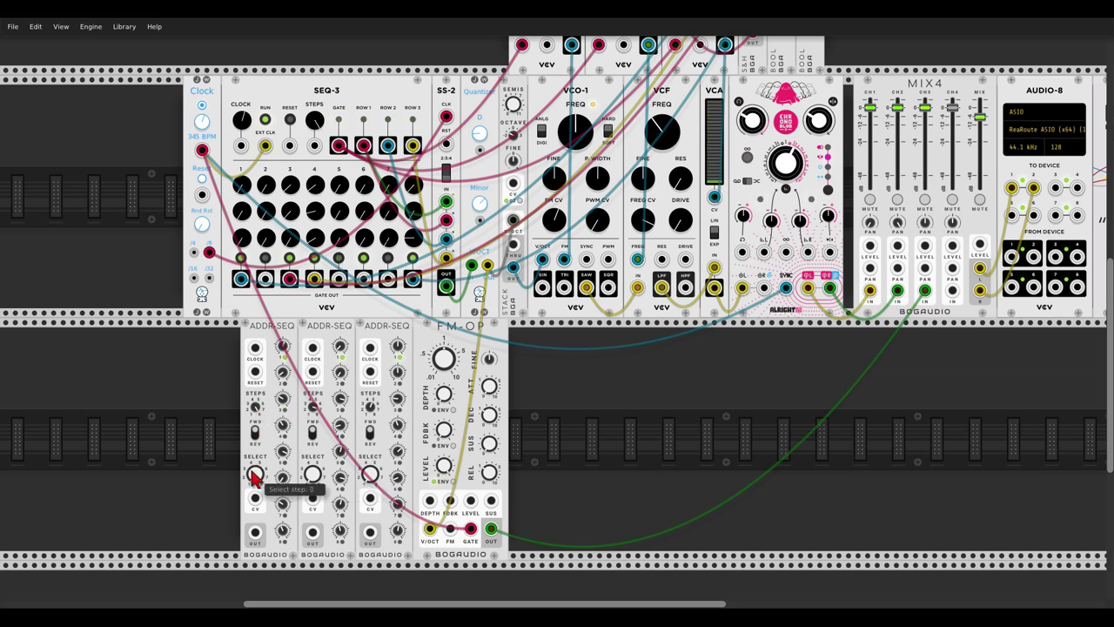
# Set the voltage range on each of the three ADDR-SEQs, the first to 0V-10V
pyautogui.rightClick(381, 336)
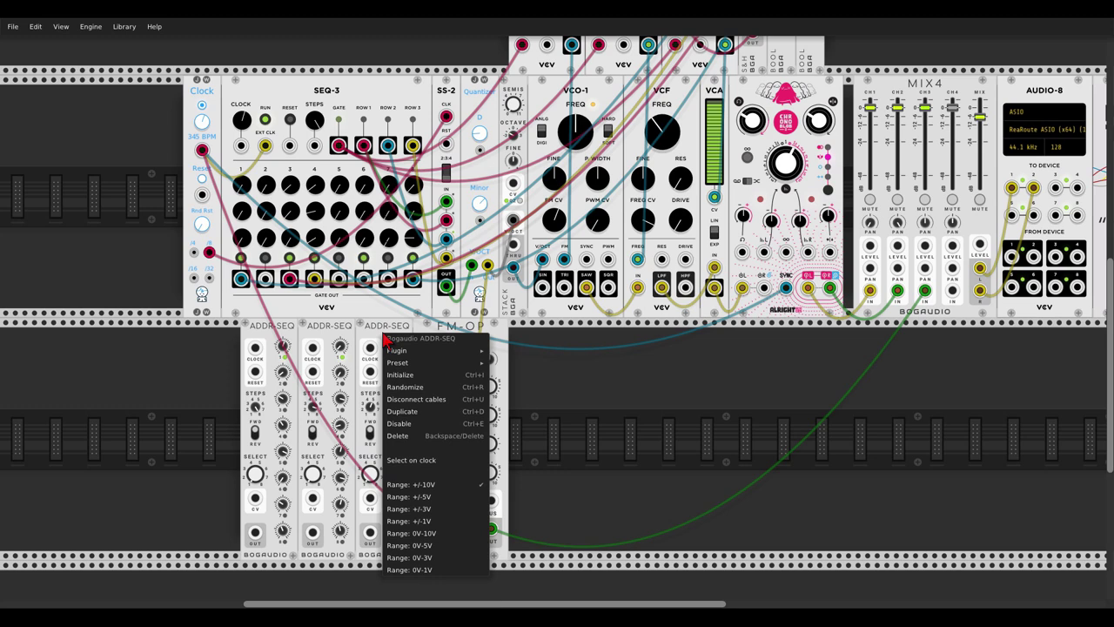
pyautogui.click(432, 513)
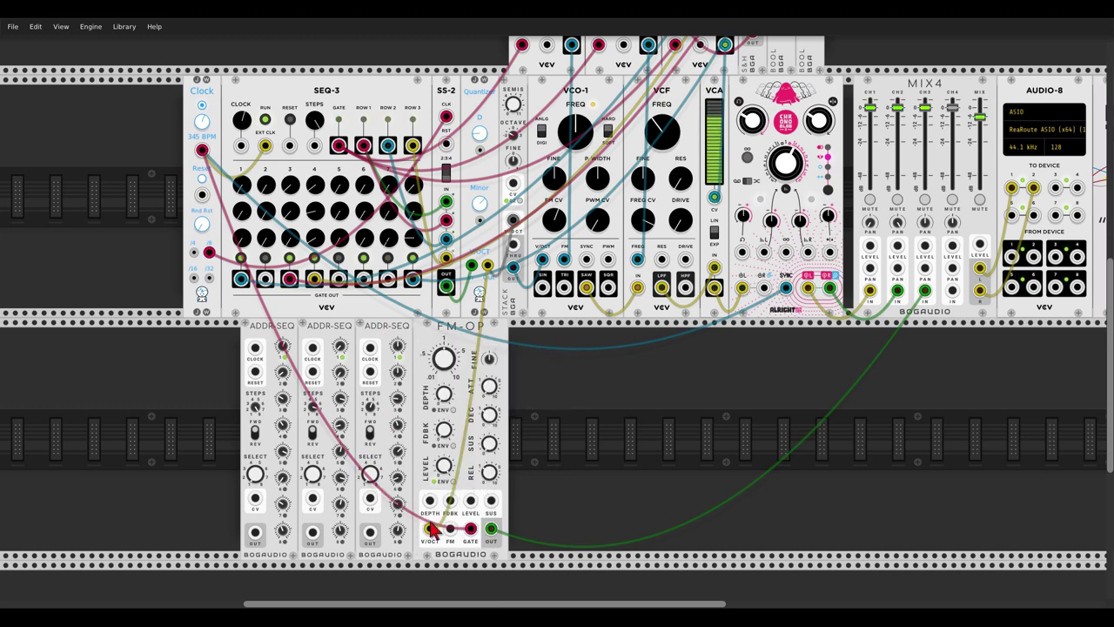
pyautogui.rightClick(328, 338)
pyautogui.click(375, 525)
pyautogui.rightClick(269, 342)
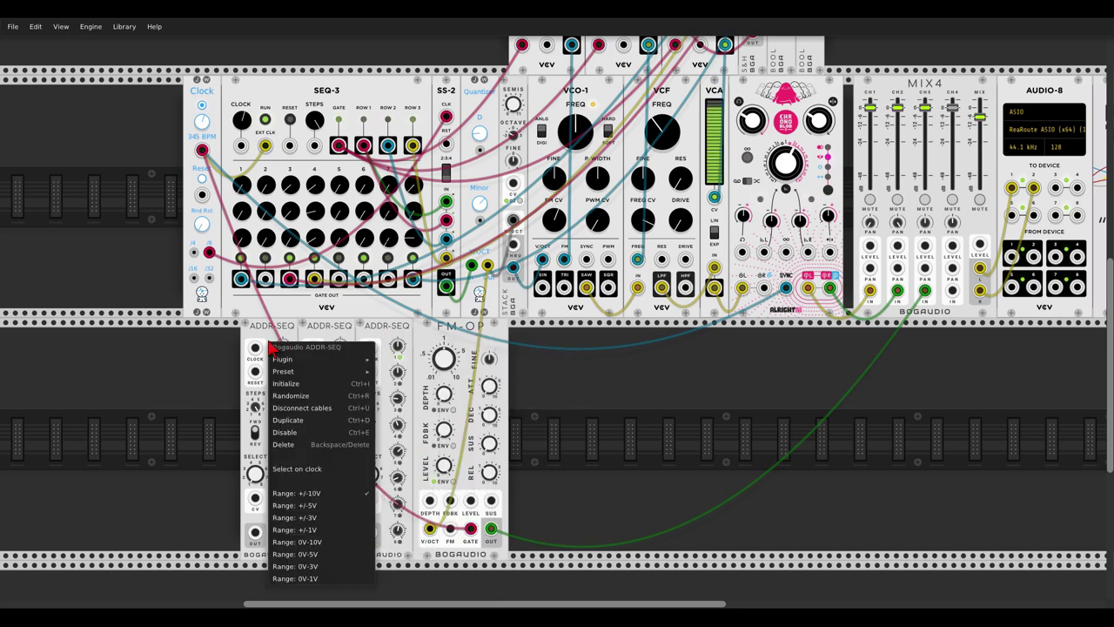
pyautogui.click(338, 544)
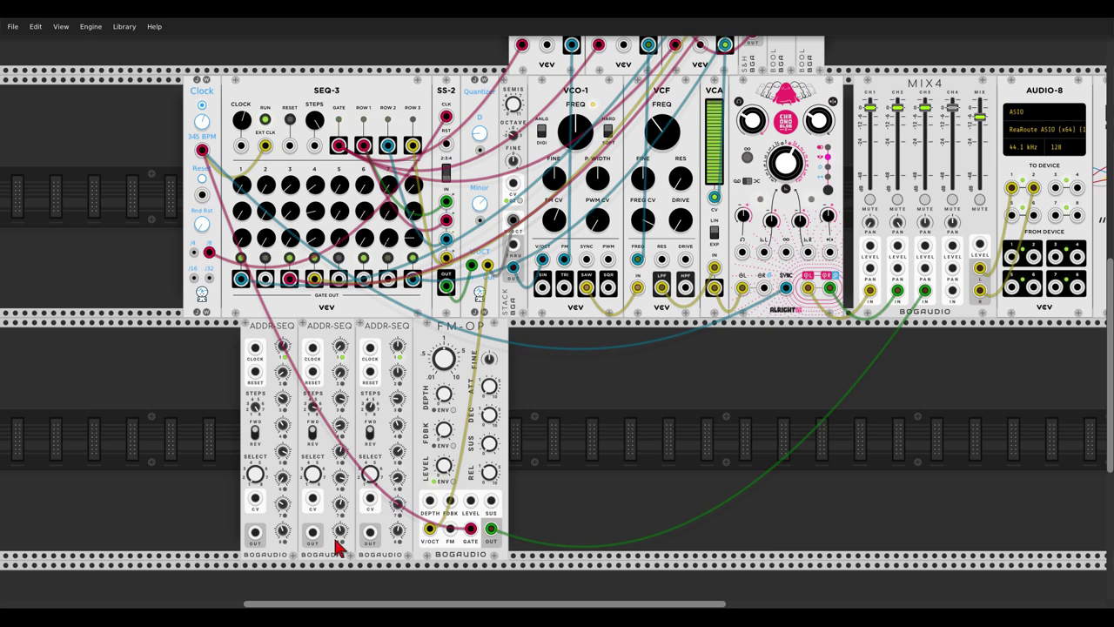
# Cable the Clock output to the CLOCK inputs of all three ADDR-SEQs
pyautogui.moveTo(255, 347); pyautogui.dragTo(202, 150)
pyautogui.moveTo(312, 347); pyautogui.dragTo(202, 150)
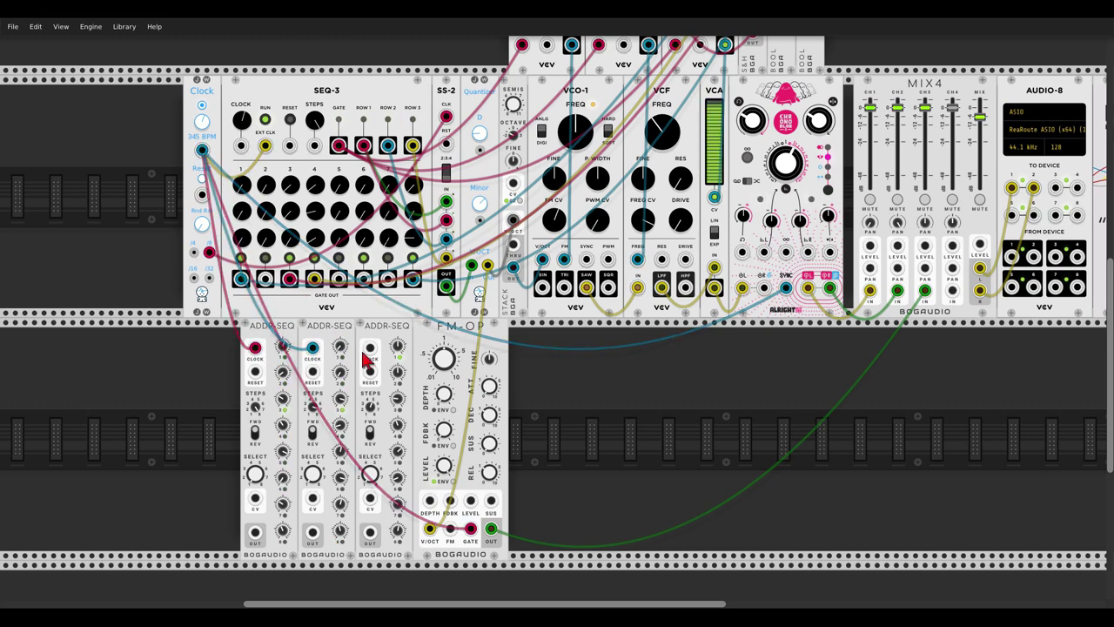
pyautogui.moveTo(370, 347); pyautogui.dragTo(202, 150)
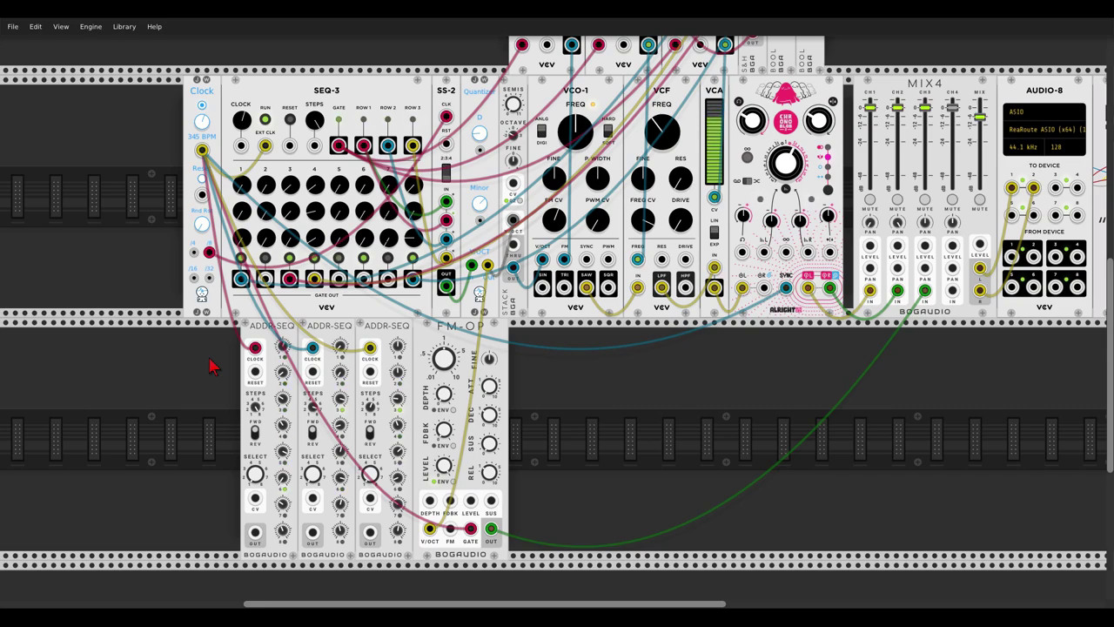
# Patch the third ADDR-SEQ's output into FM-OP's LEVEL input
pyautogui.scroll(5, 304, 488)
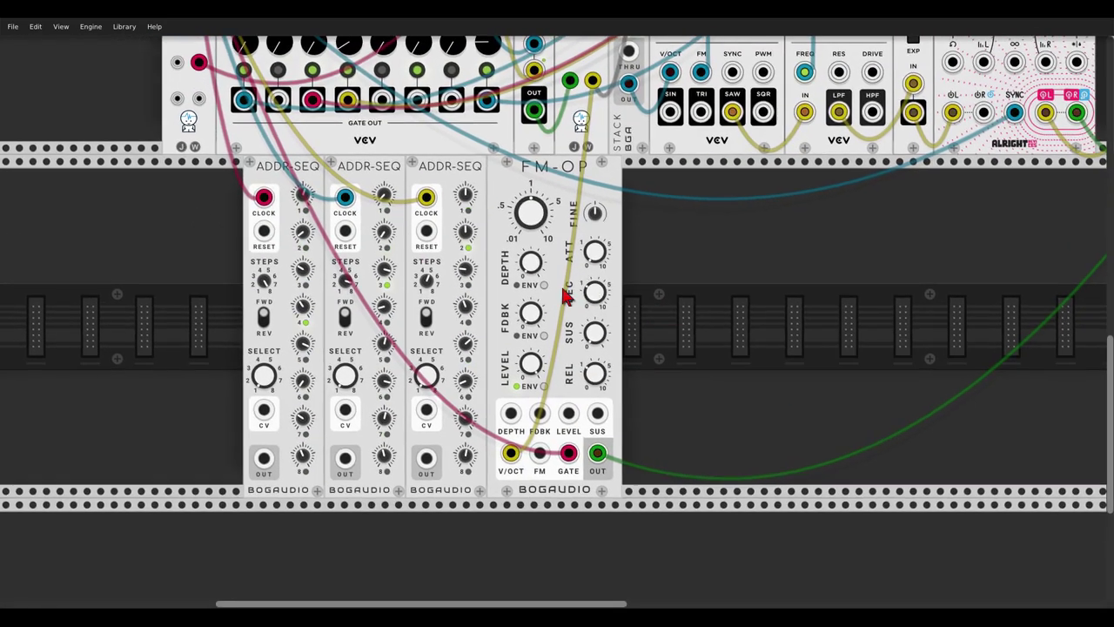
pyautogui.moveTo(952, 221); pyautogui.dragTo(486, 425)
pyautogui.moveTo(368, 438); pyautogui.dragTo(770, 268)
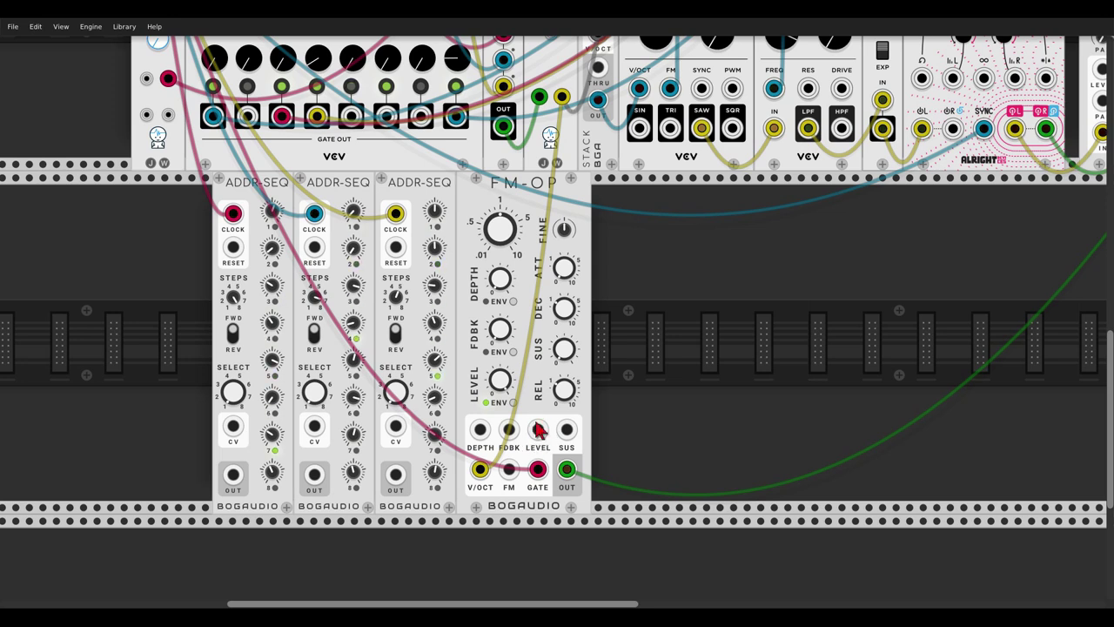
pyautogui.moveTo(395, 475); pyautogui.dragTo(538, 430)
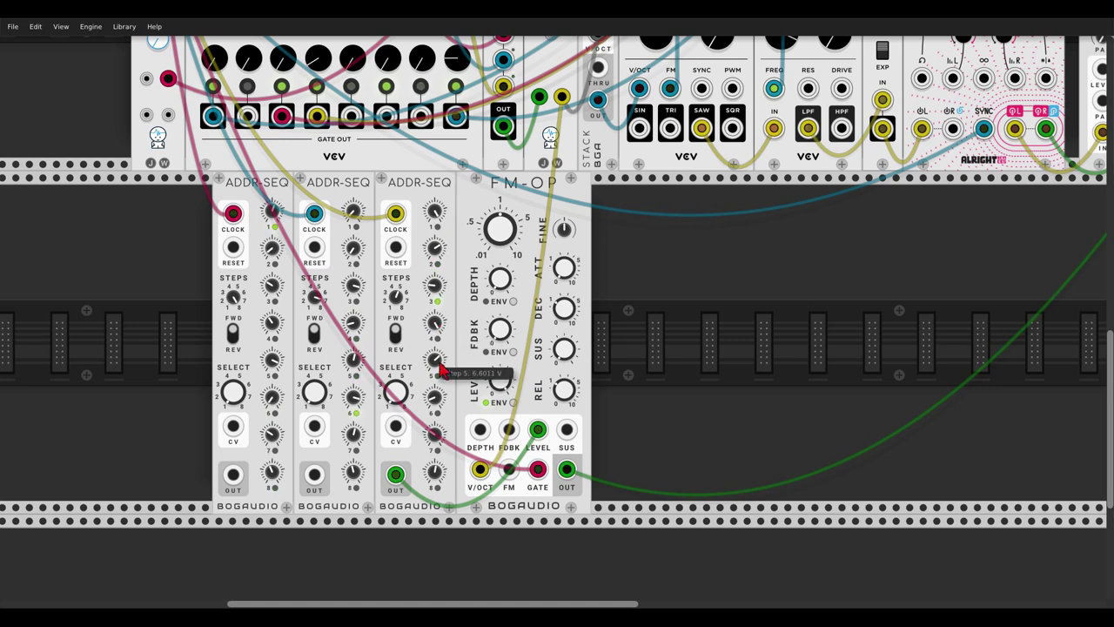
# Set the third sequencer's step 6 to 2.58 V; patch the second into FDBK, raised to ~14%
pyautogui.moveTo(433, 397); pyautogui.dragTo(436, 394)
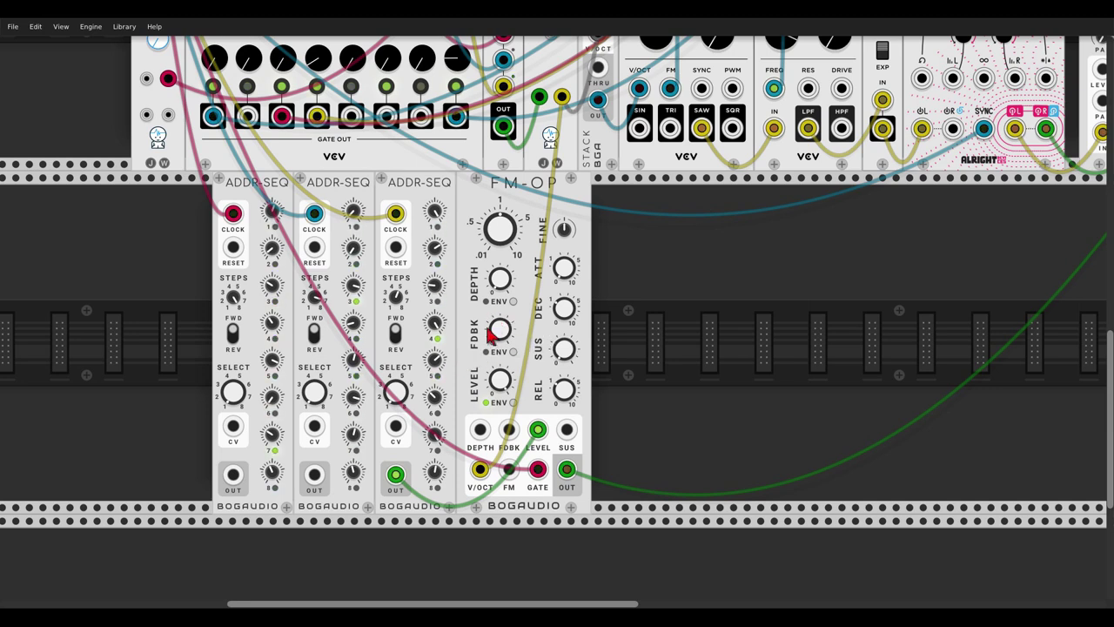
pyautogui.moveTo(314, 474); pyautogui.dragTo(508, 429)
pyautogui.moveTo(500, 328); pyautogui.dragTo(499, 314)
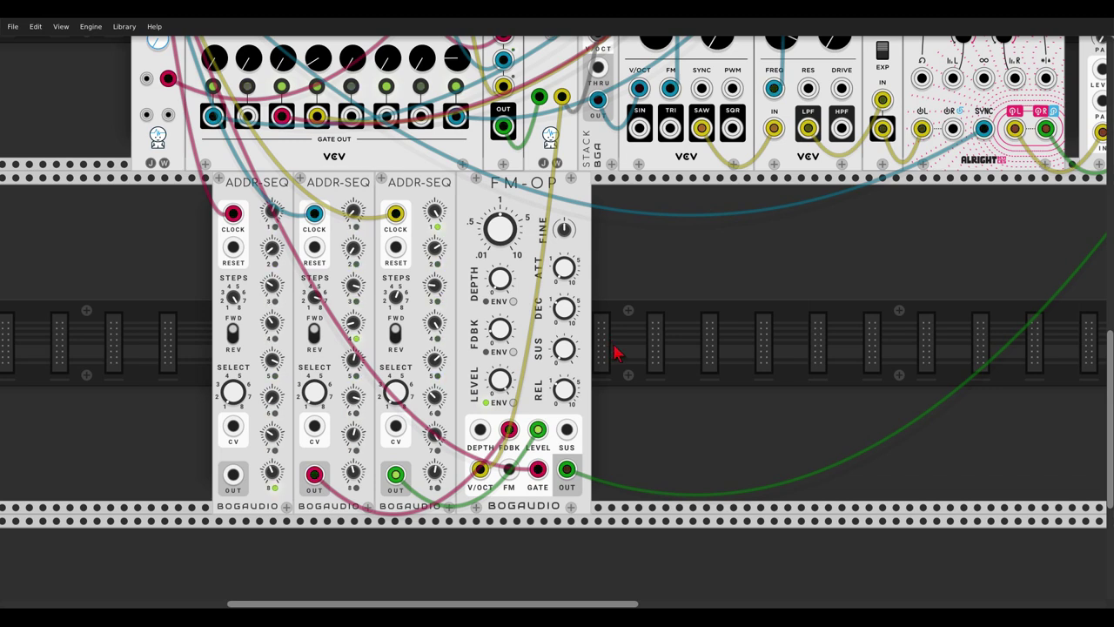
# Add a second FM-OP and patch its output into the original FM-OP's FM input
pyautogui.moveTo(588, 294); pyautogui.dragTo(844, 287)
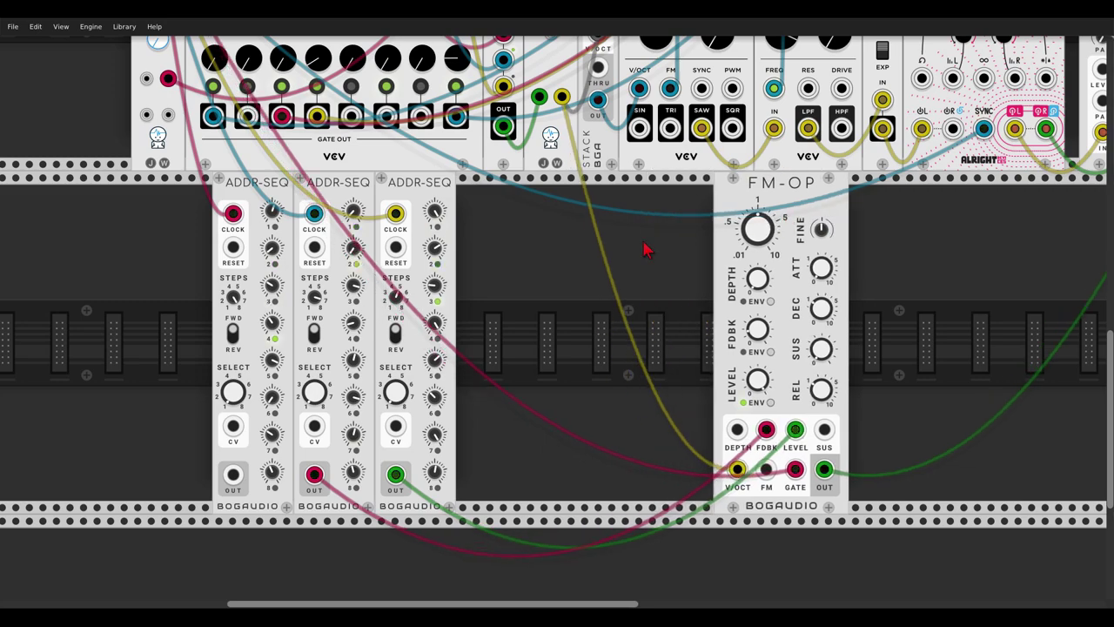
pyautogui.rightClick(641, 248)
pyautogui.write('fm-op')
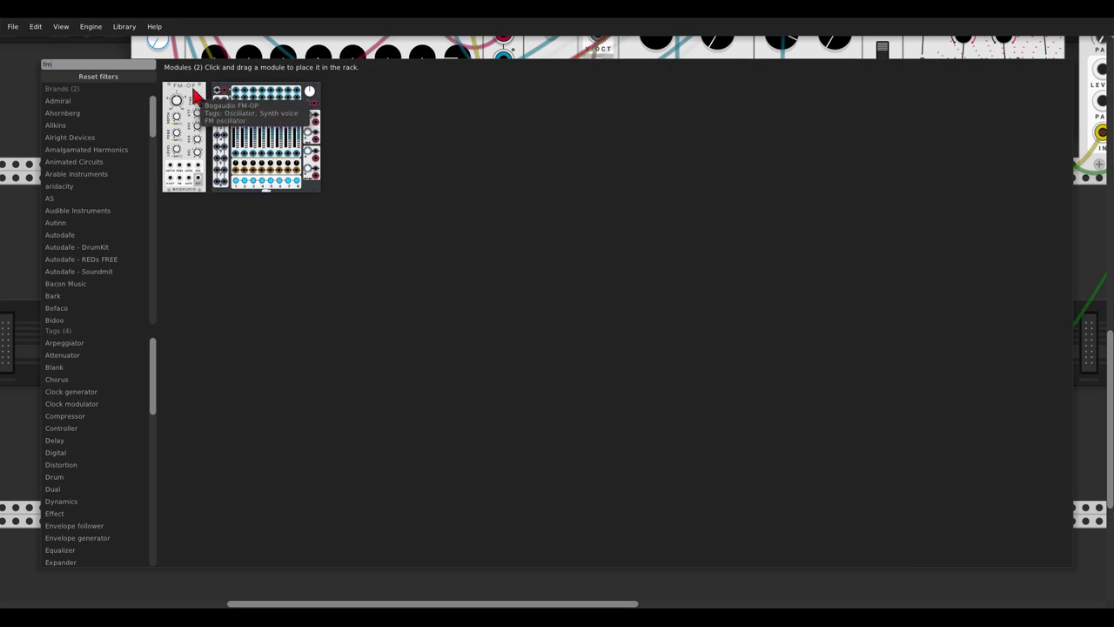
pyautogui.moveTo(196, 95); pyautogui.dragTo(479, 256)
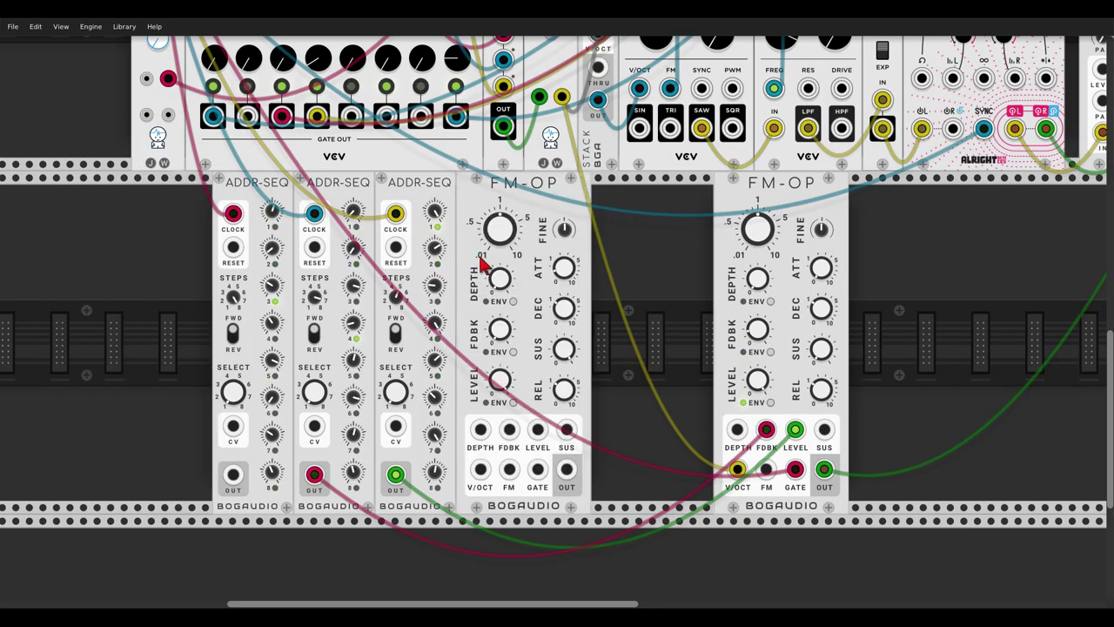
pyautogui.moveTo(752, 196); pyautogui.dragTo(630, 198)
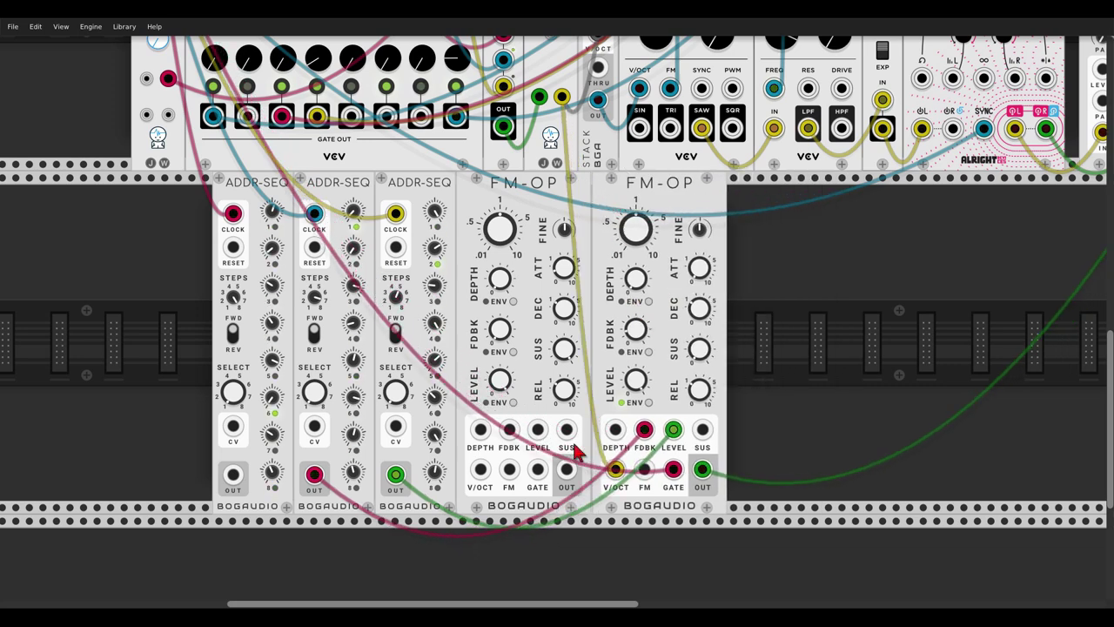
pyautogui.moveTo(566, 470); pyautogui.dragTo(644, 471)
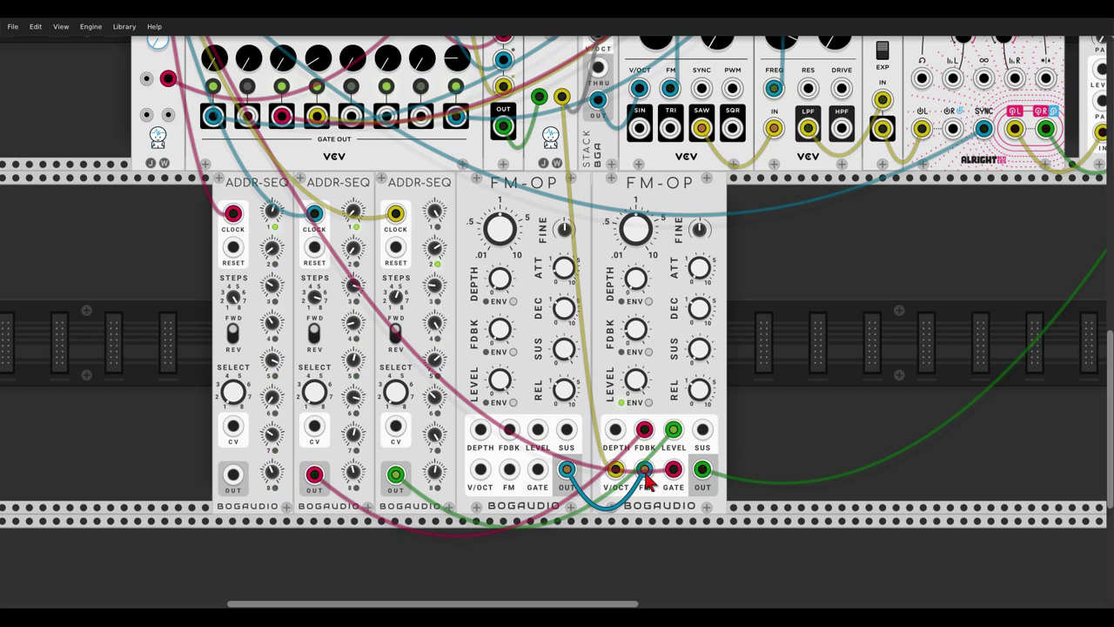
# Set the new FM-OP's frequency ratio to 2
pyautogui.rightClick(502, 240)
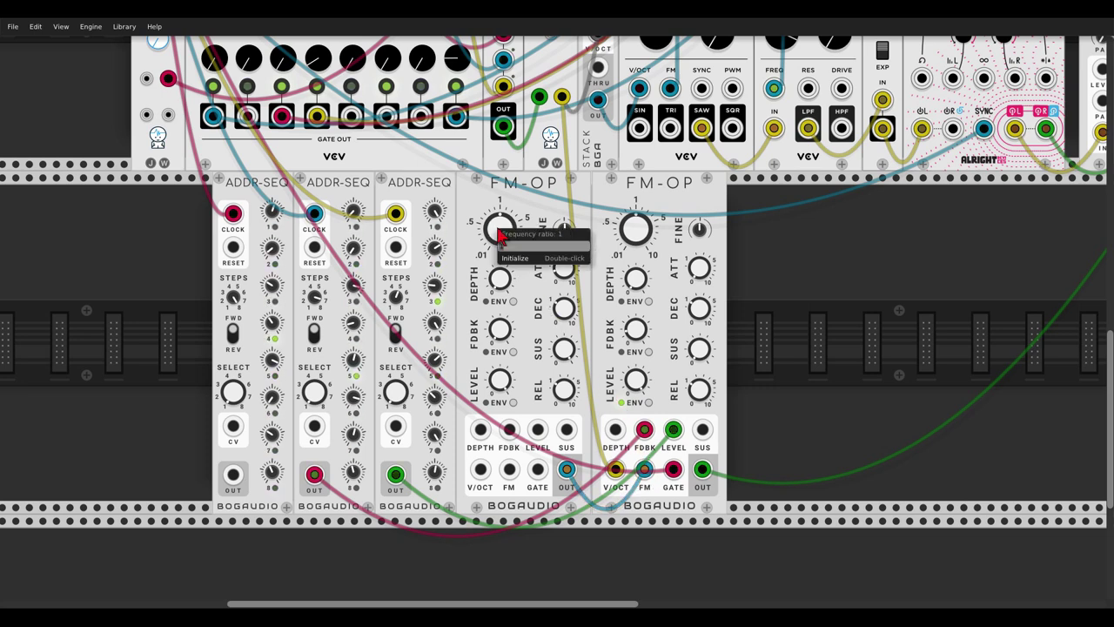
pyautogui.write('2')
pyautogui.press('Return')
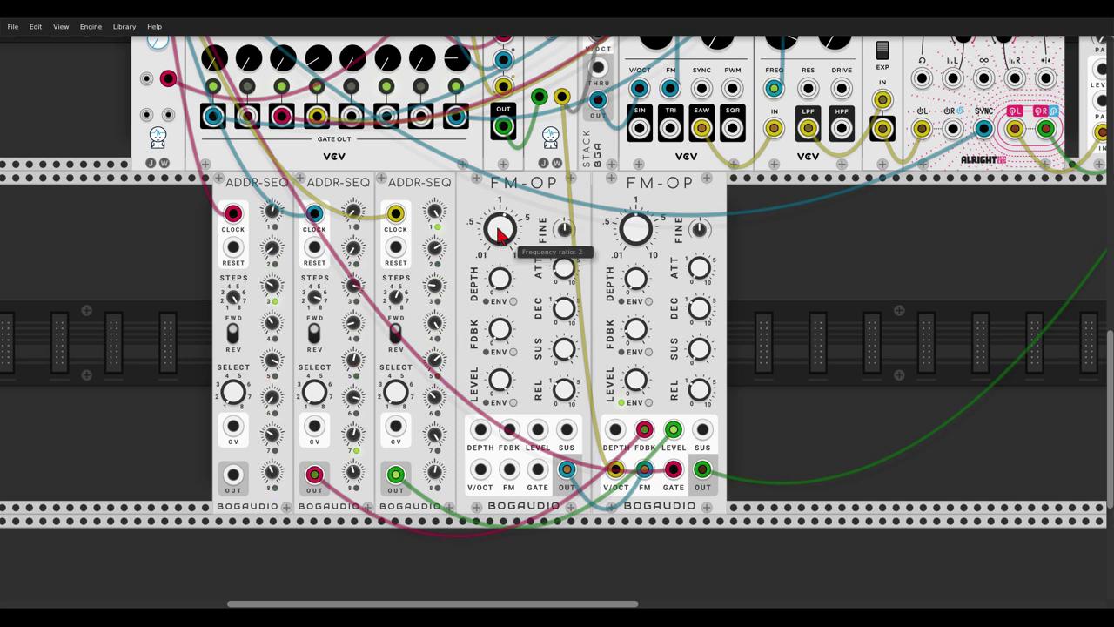
# Feed pitch to the new FM-OP's V/OCT and sequence carrier FM depth from ADDR-SEQ 1, about 12%
pyautogui.moveTo(616, 470); pyautogui.dragTo(481, 470)
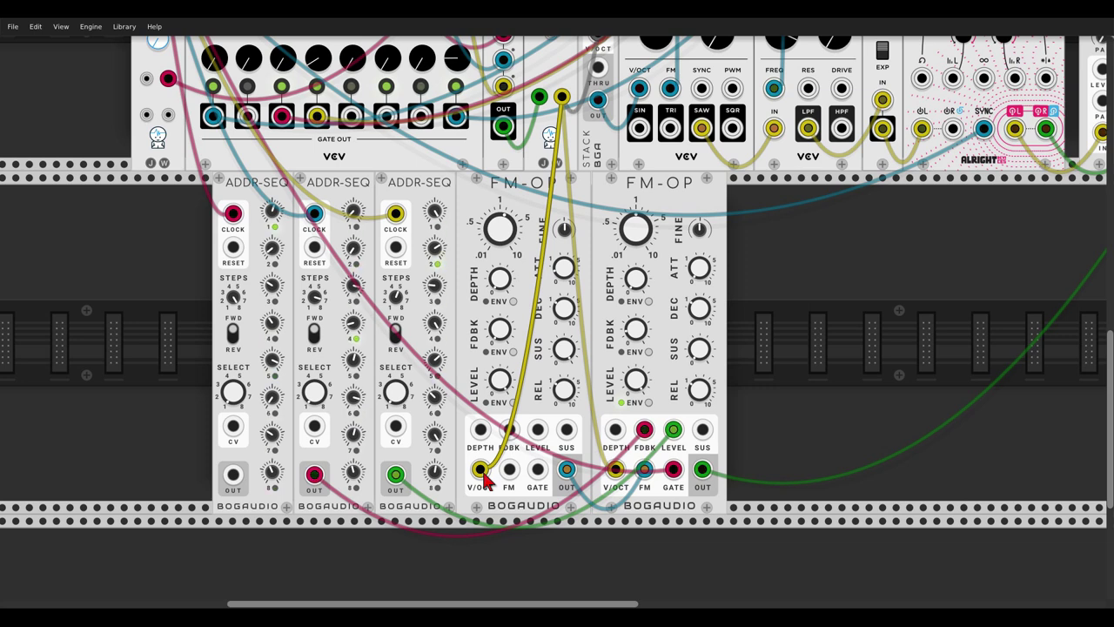
pyautogui.moveTo(231, 474); pyautogui.dragTo(615, 429)
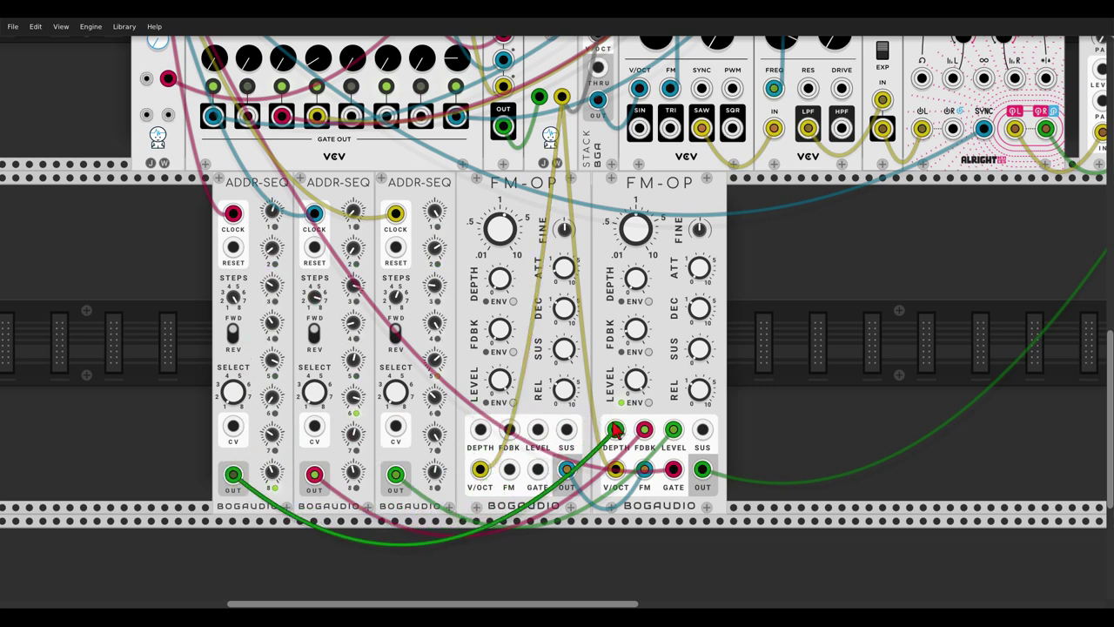
pyautogui.moveTo(639, 280)
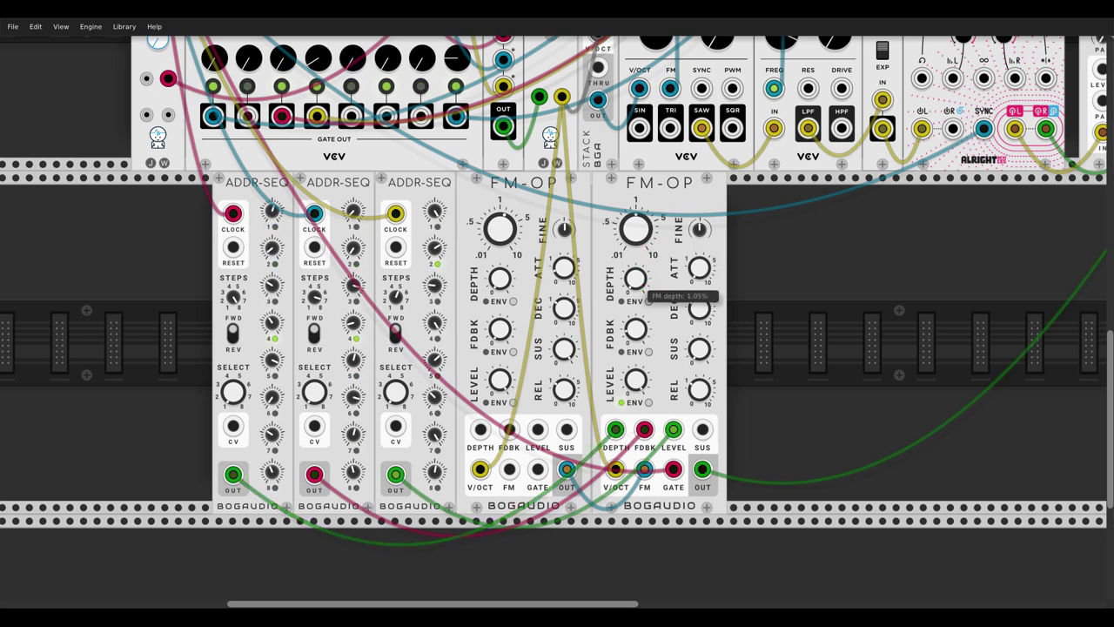
pyautogui.moveTo(639, 280); pyautogui.dragTo(640, 290)
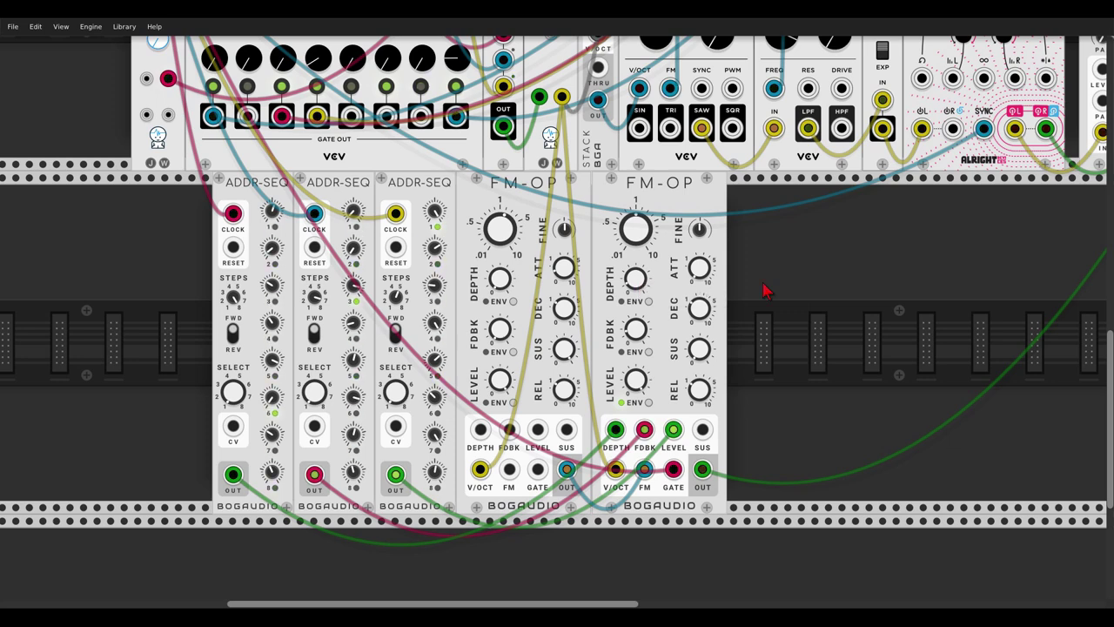
# Add a Valley Plateau reverb and feed the FM voice into its left input
pyautogui.rightClick(806, 298)
pyautogui.write('plate')
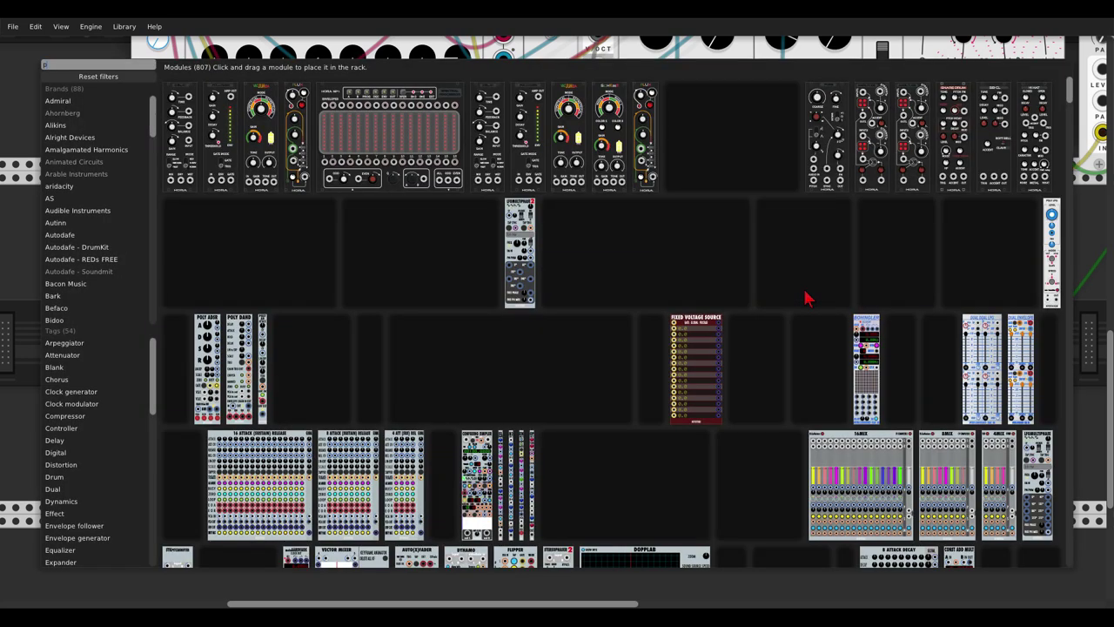
pyautogui.click(245, 93)
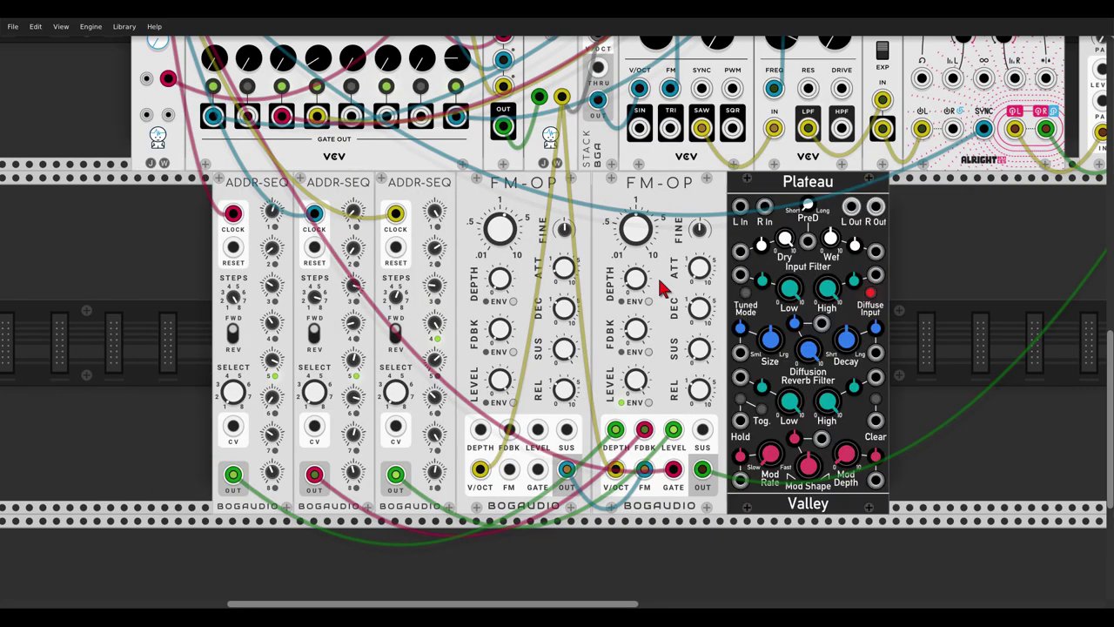
pyautogui.moveTo(701, 468); pyautogui.dragTo(740, 207)
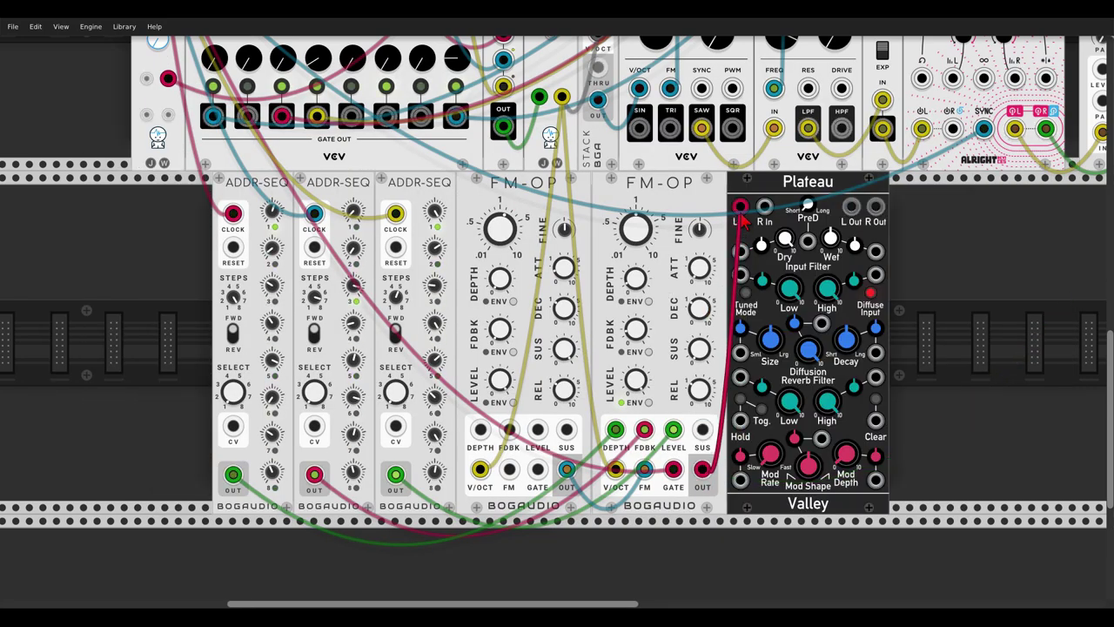
# Send Plateau's left and right outputs to mixer channels 3 and 4
pyautogui.hscroll(8, 1002, 189)
pyautogui.scroll(1, 1001, 190)
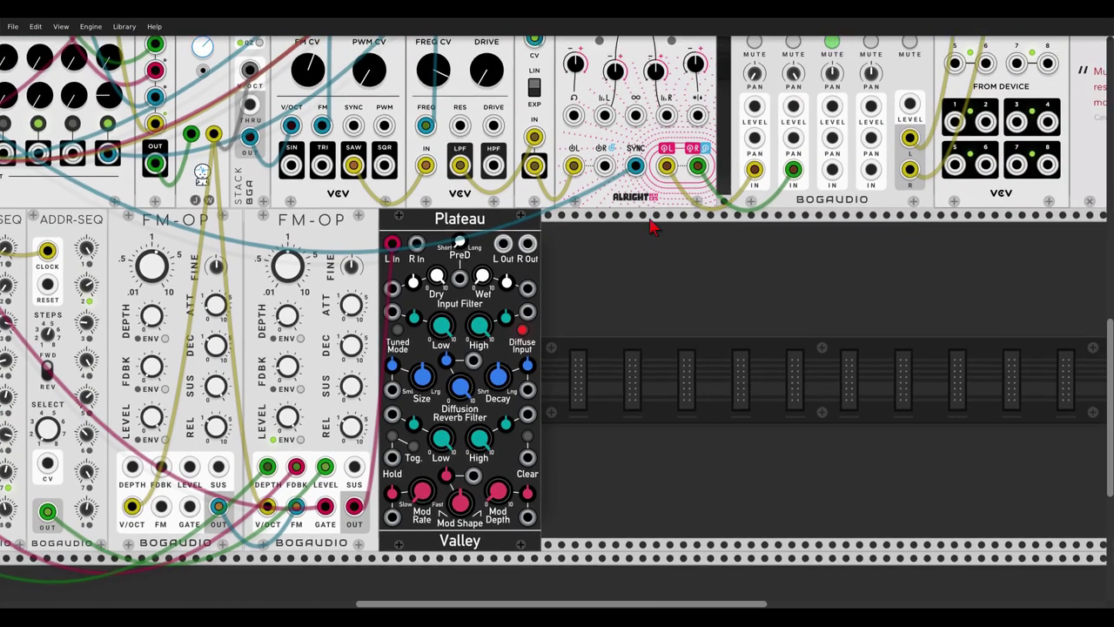
pyautogui.moveTo(504, 244); pyautogui.dragTo(833, 171)
pyautogui.scroll(1, 835, 166)
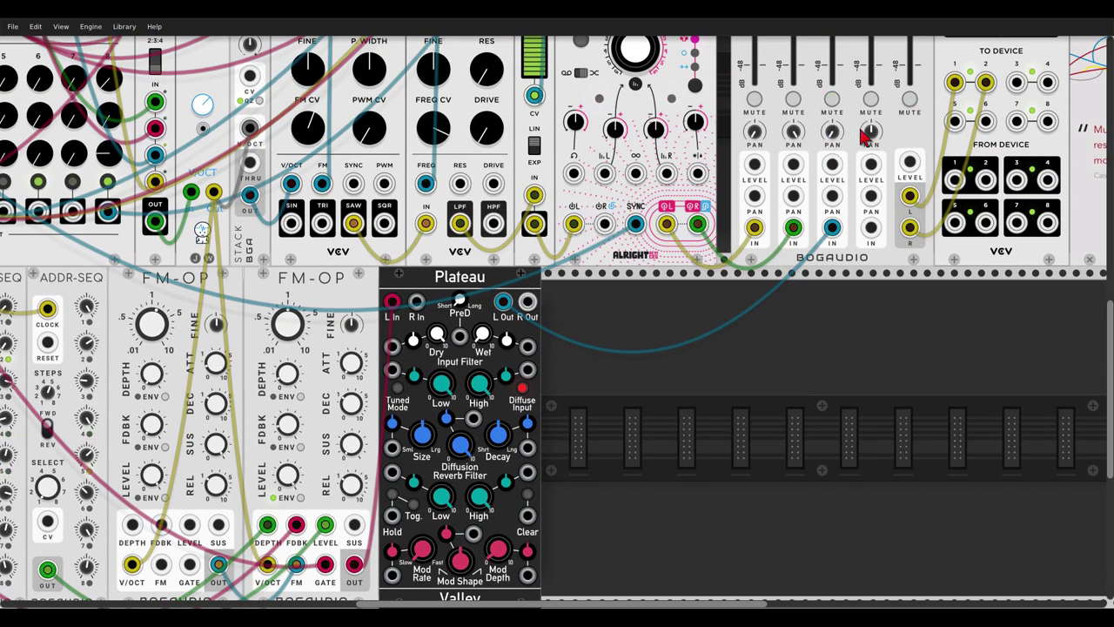
pyautogui.moveTo(533, 307); pyautogui.dragTo(871, 228)
pyautogui.scroll(-2, 627, 390)
pyautogui.hscroll(-3, 627, 390)
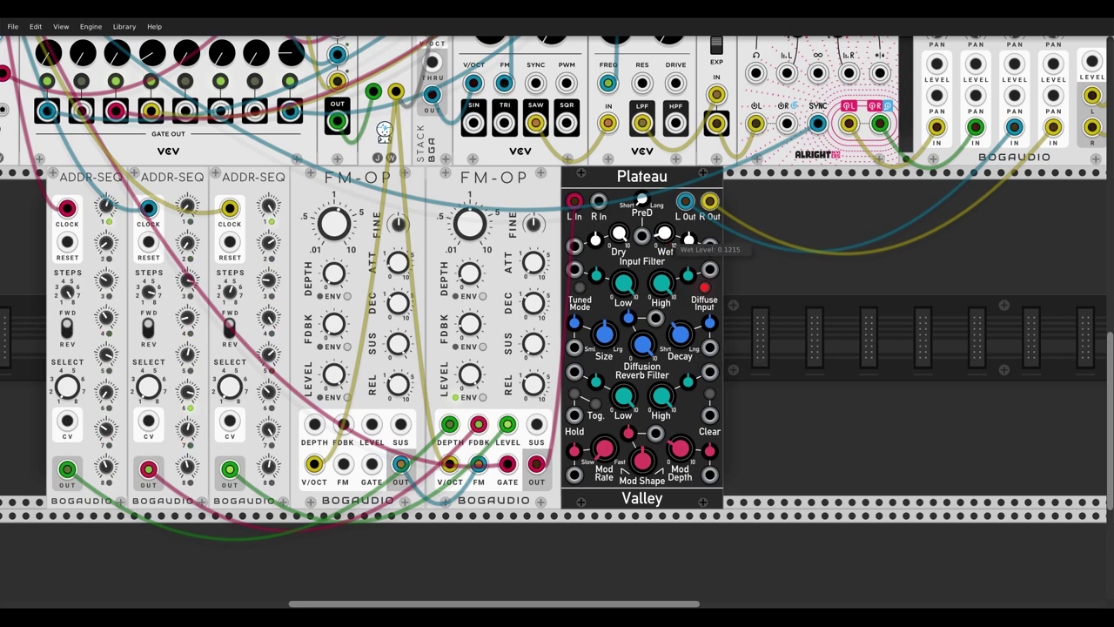
# Raise Plateau's wet level to 0.177
pyautogui.moveTo(667, 246); pyautogui.dragTo(669, 242)
pyautogui.scroll(-4, 667, 246)
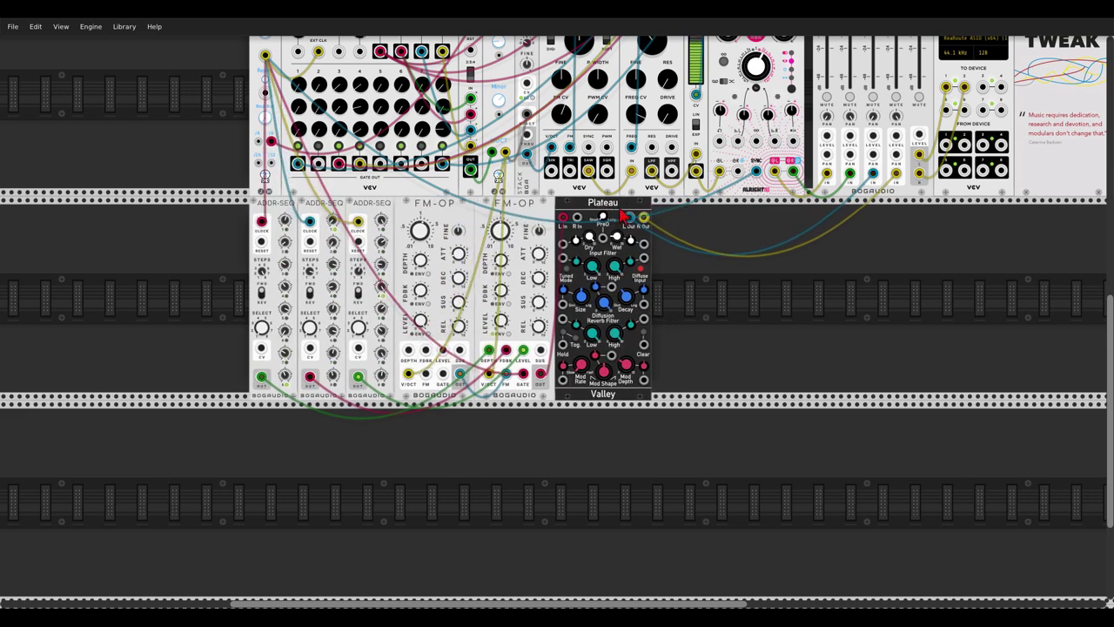
pyautogui.moveTo(818, 241); pyautogui.dragTo(670, 326)
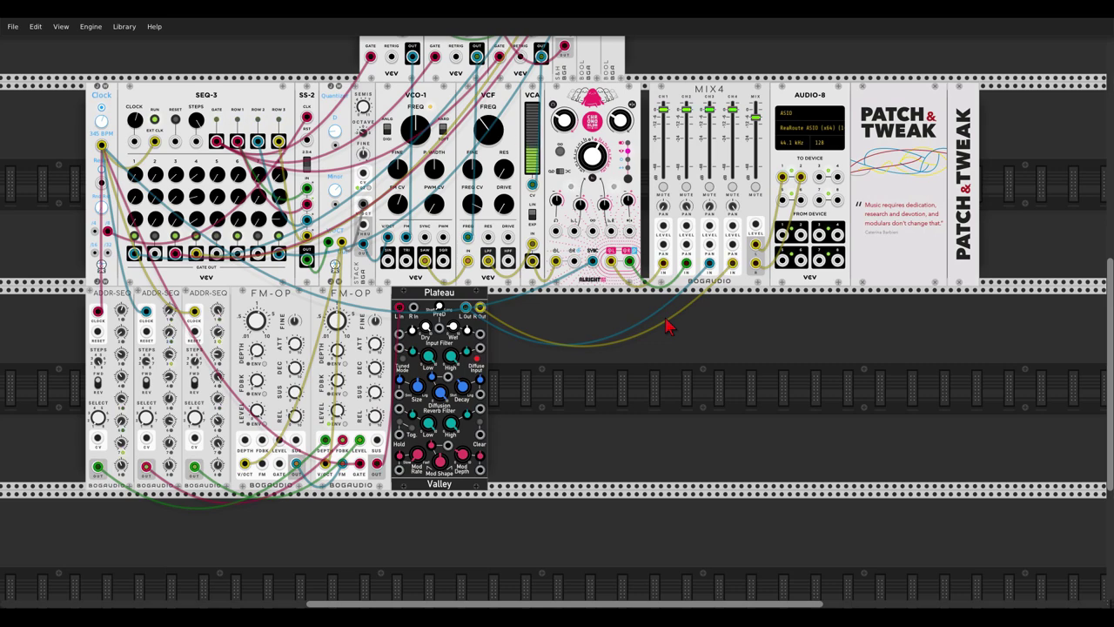
pyautogui.scroll(1, 667, 323)
pyautogui.scroll(-2, 666, 322)
pyautogui.moveTo(689, 346); pyautogui.dragTo(655, 384)
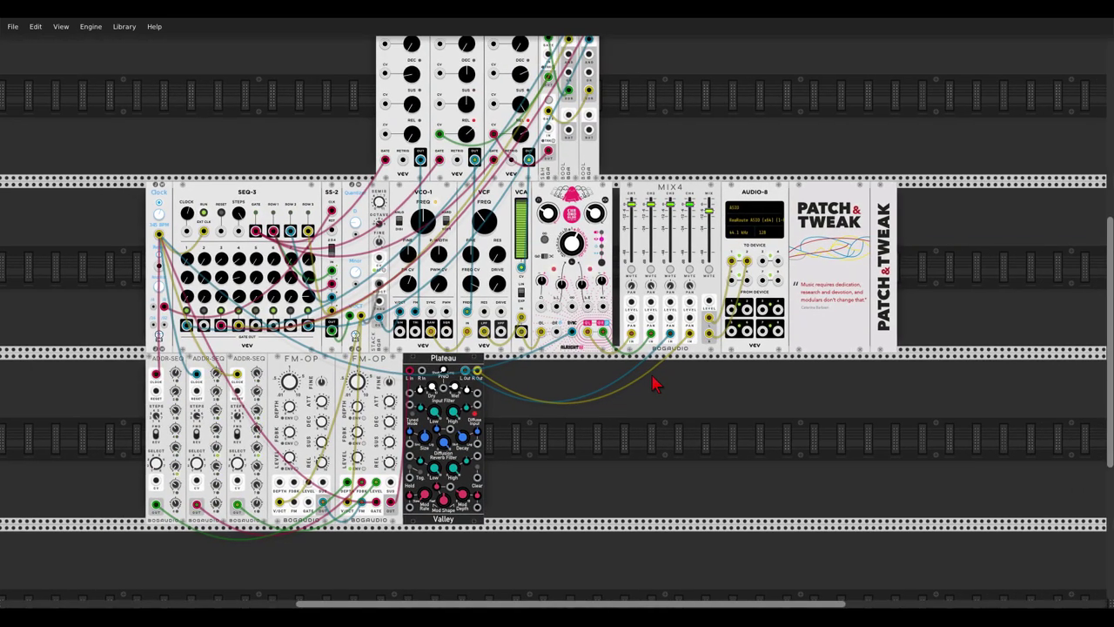